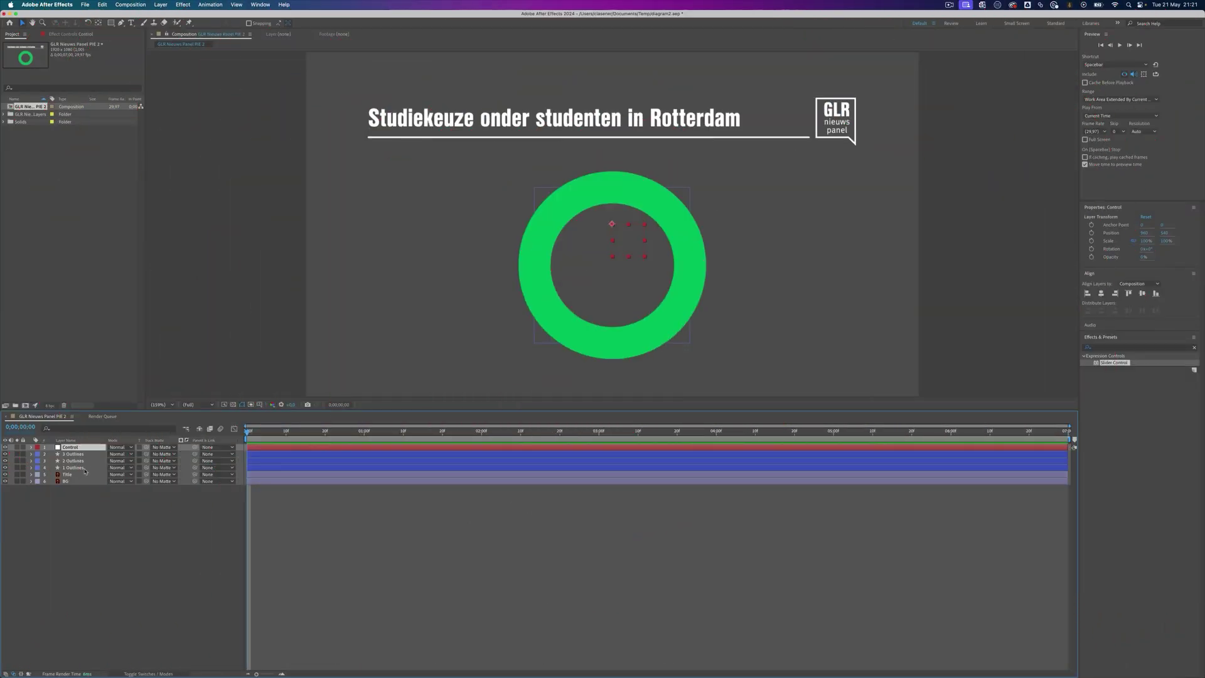
Select the 1 Outlines layer, briefly hide and reshow rings 3 and 2, then expand its Contents.
{"action": "left_click", "coordinate": [74, 468]}
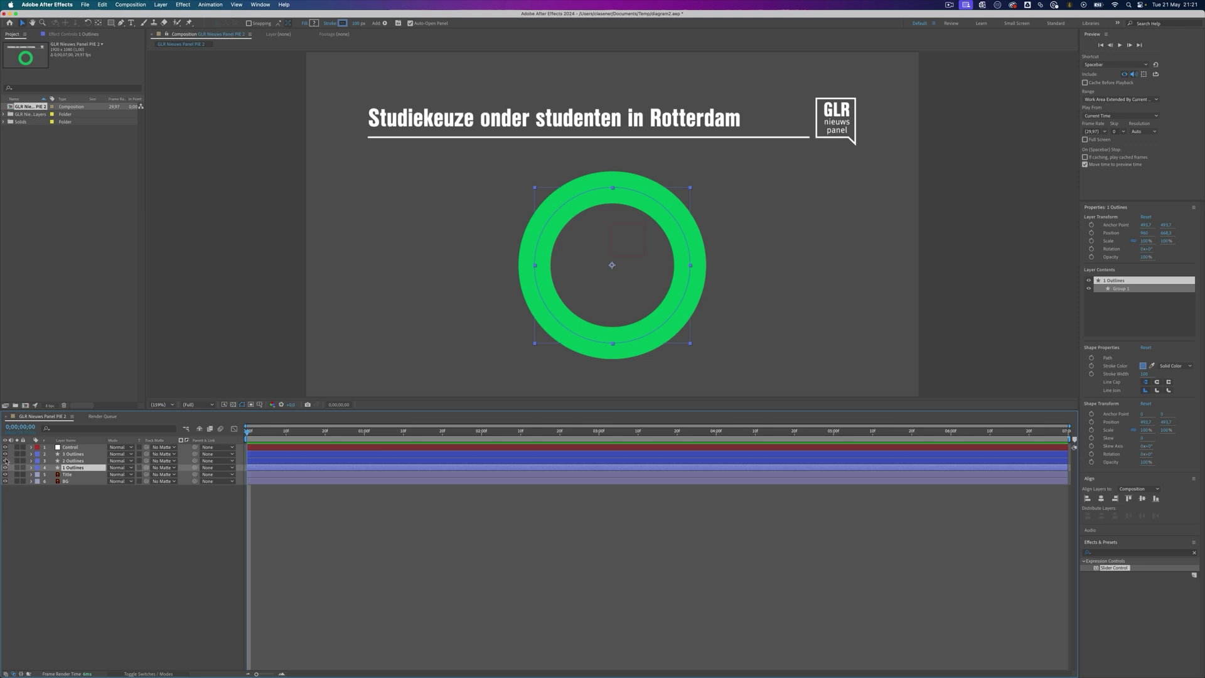
{"action": "left_click", "coordinate": [6, 454]}
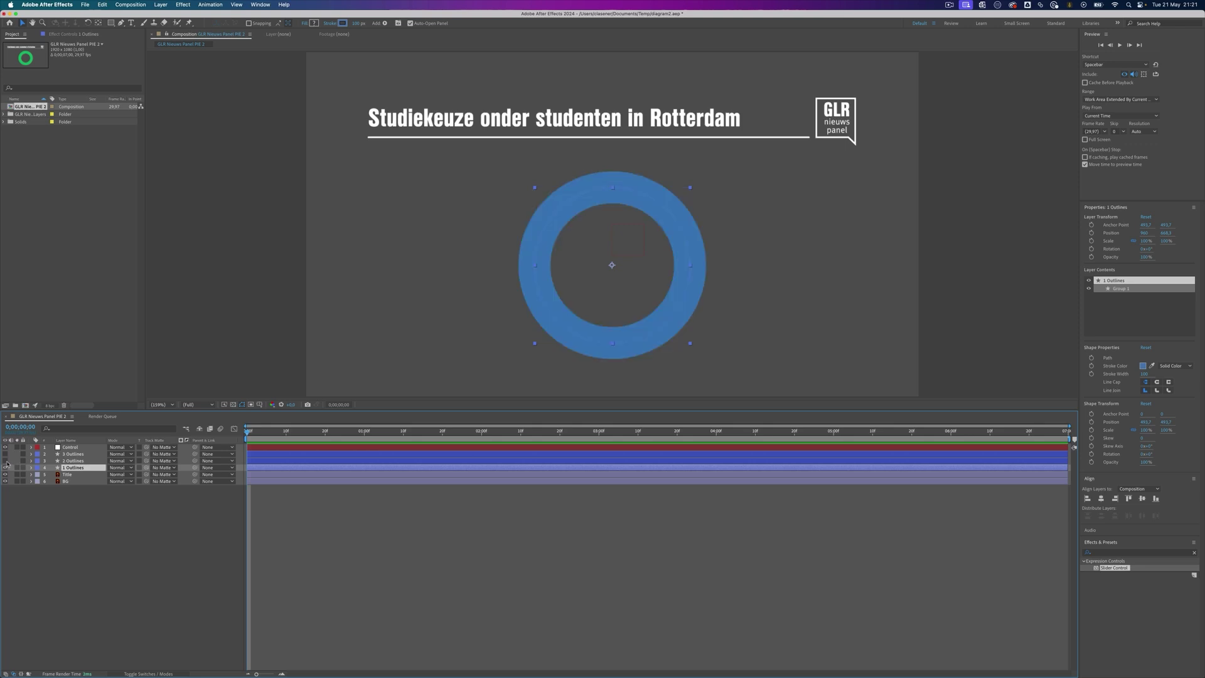
{"action": "left_click", "coordinate": [6, 461]}
{"action": "left_click_drag", "start_coordinate": [8, 454], "coordinate": [20, 468]}
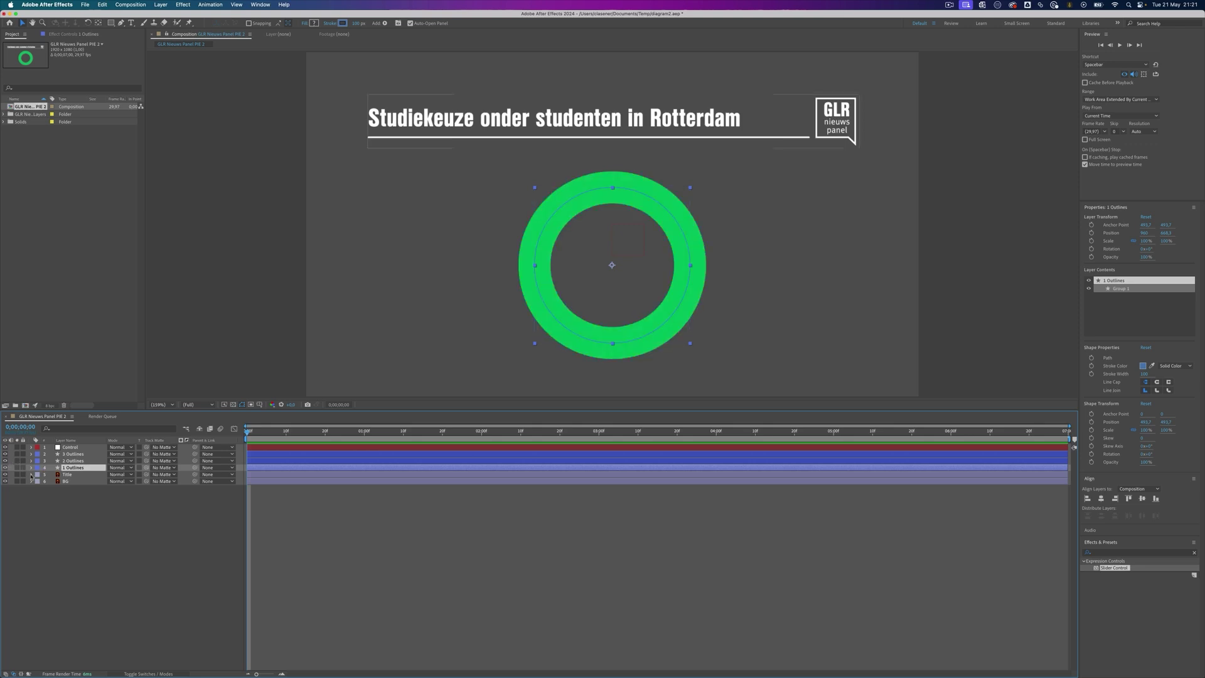
{"action": "left_click", "coordinate": [31, 468]}
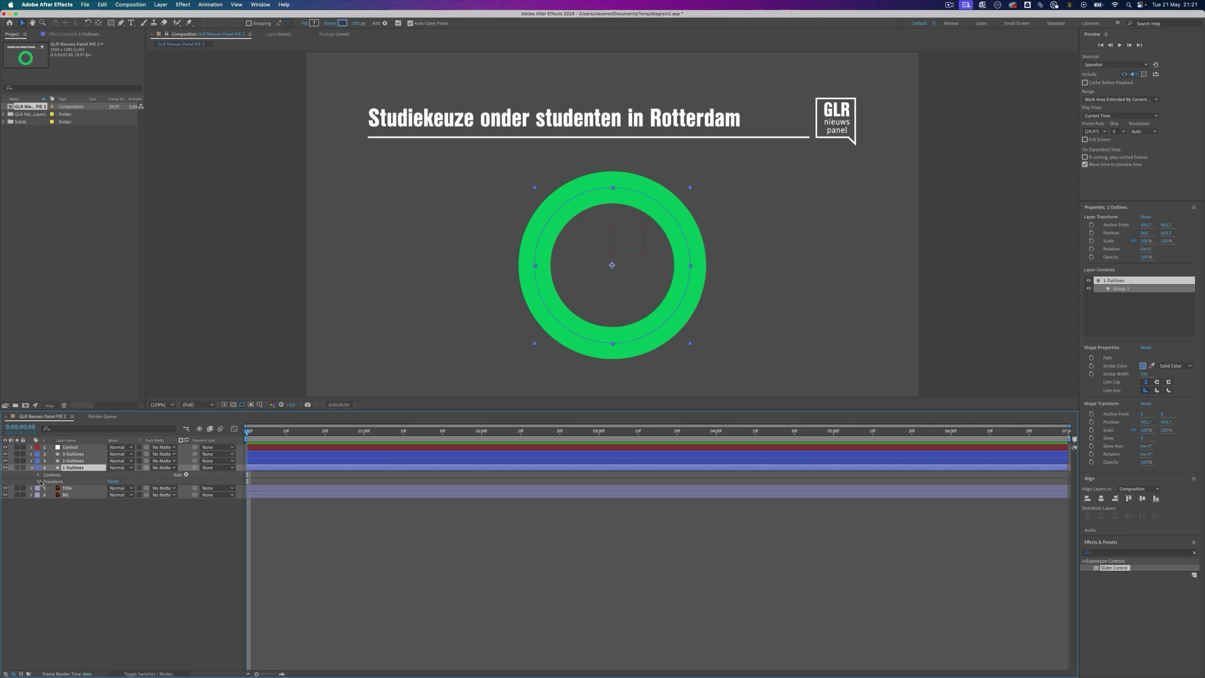
{"action": "left_click", "coordinate": [39, 475]}
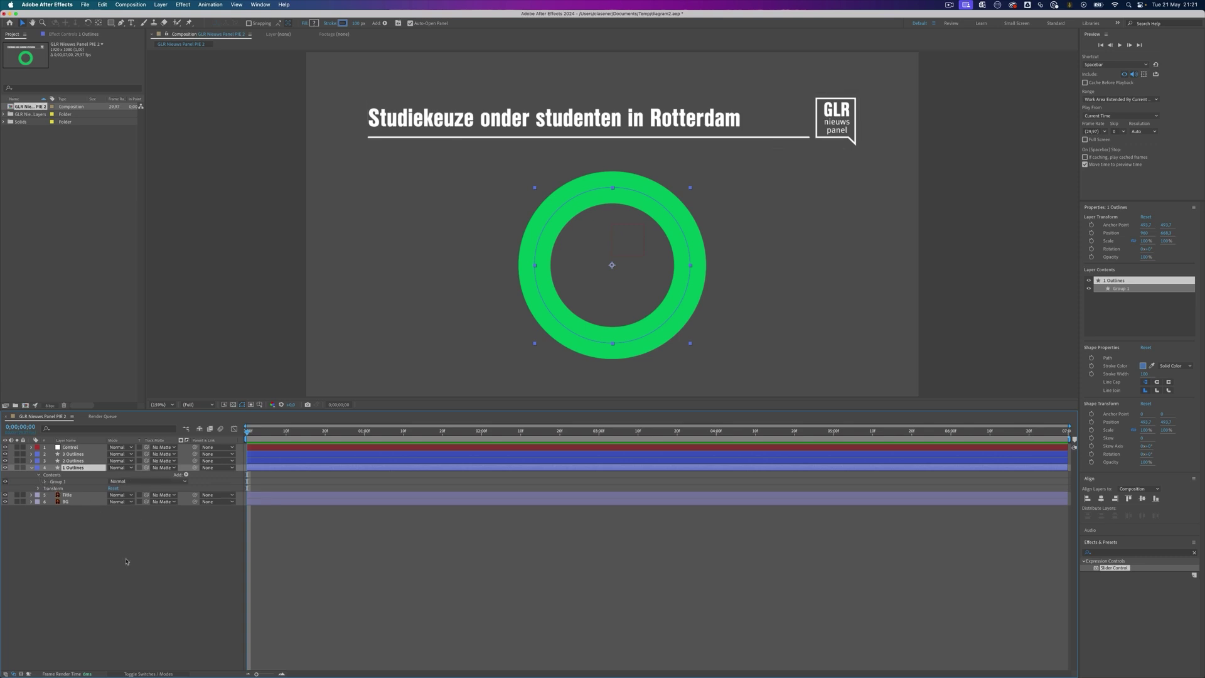
Add Trim Paths to the 1 Outlines ring and hide the two rings above it.
{"action": "left_click", "coordinate": [185, 476]}
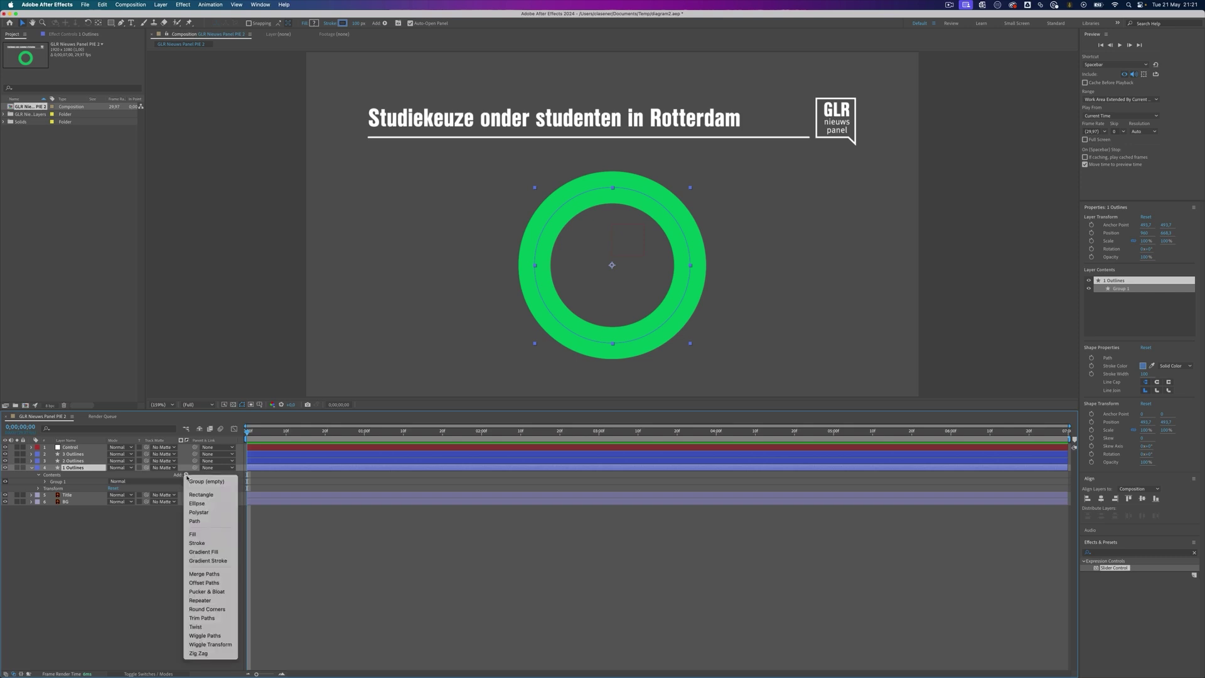
{"action": "left_click", "coordinate": [199, 619]}
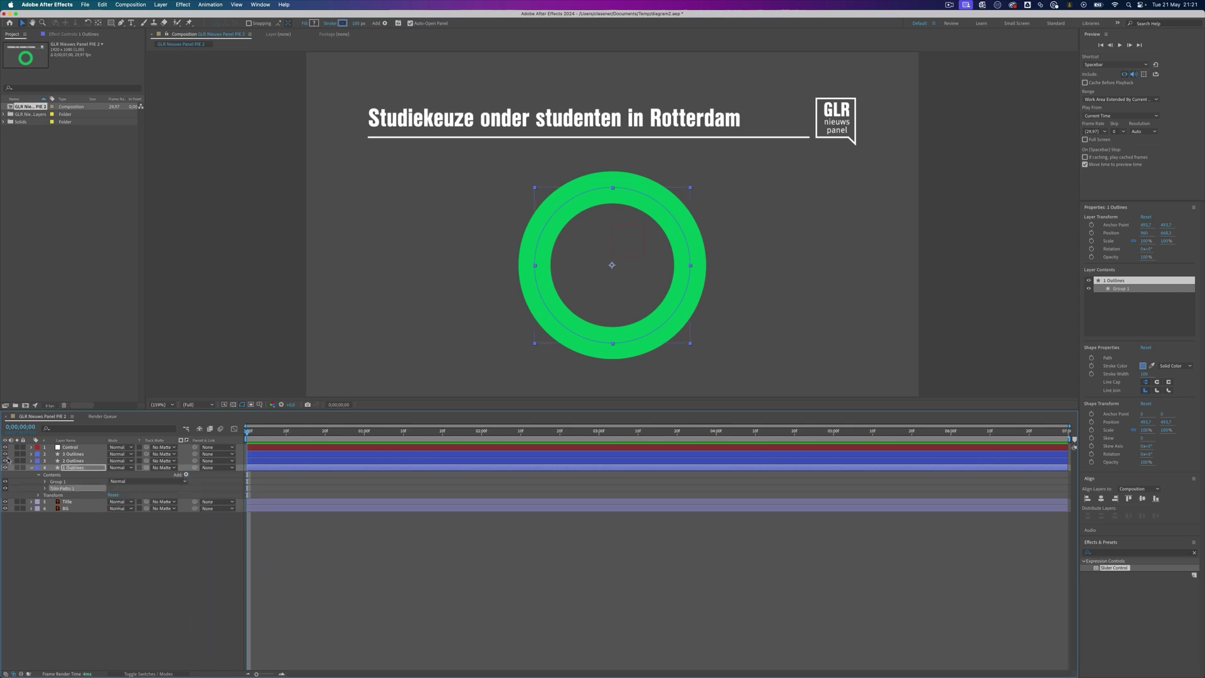
{"action": "left_click_drag", "start_coordinate": [5, 454], "coordinate": [5, 461]}
{"action": "left_click", "coordinate": [46, 489]}
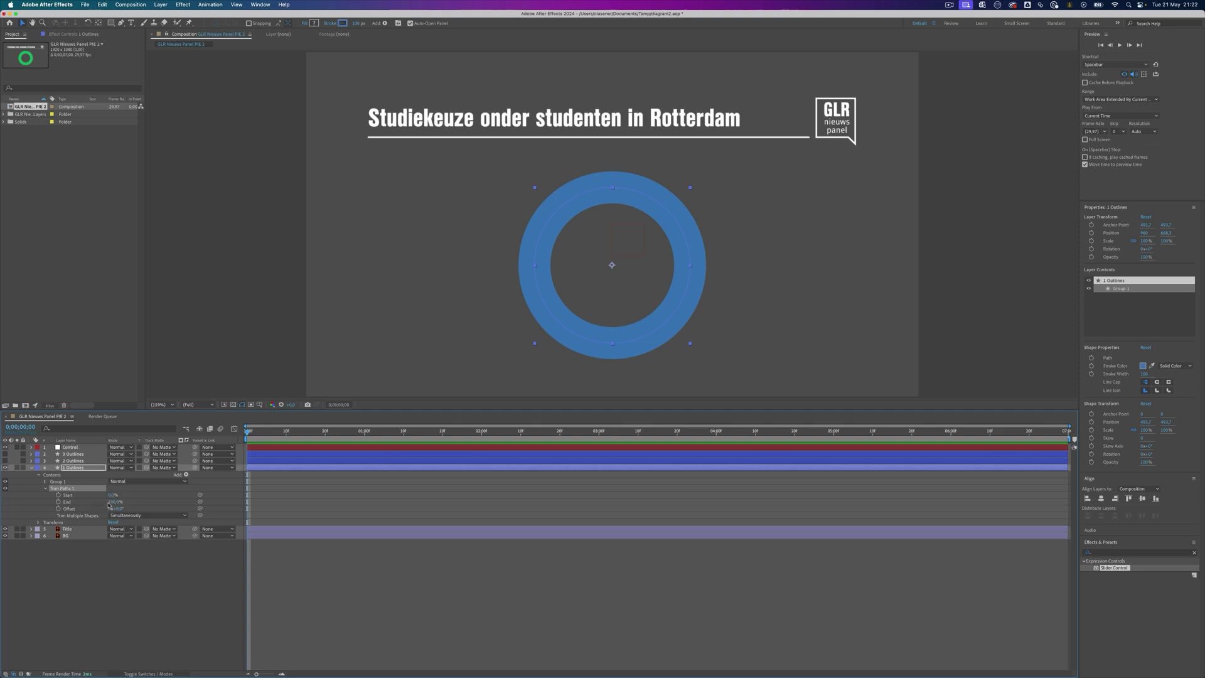
Lower the trim End to a short arc and set Offset to -90°.
{"action": "left_click_drag", "start_coordinate": [113, 502], "coordinate": [72, 504]}
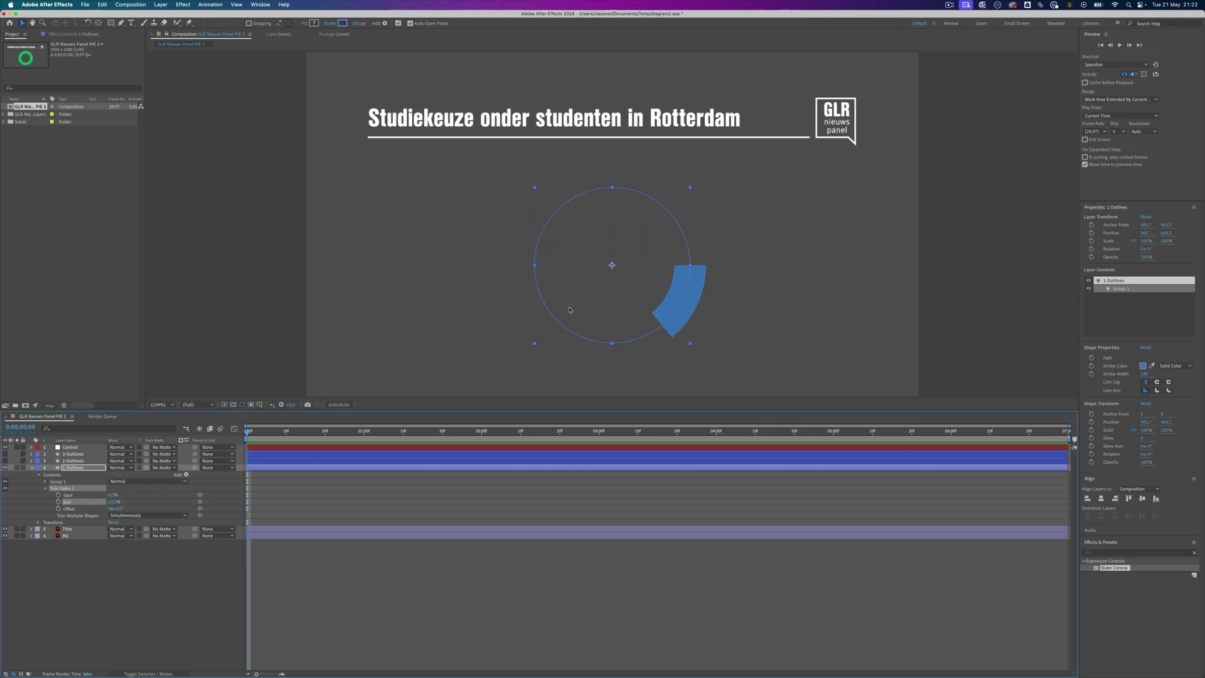
{"action": "left_click", "coordinate": [119, 509]}
{"action": "type", "text": "-90"}
{"action": "key", "text": "Return"}
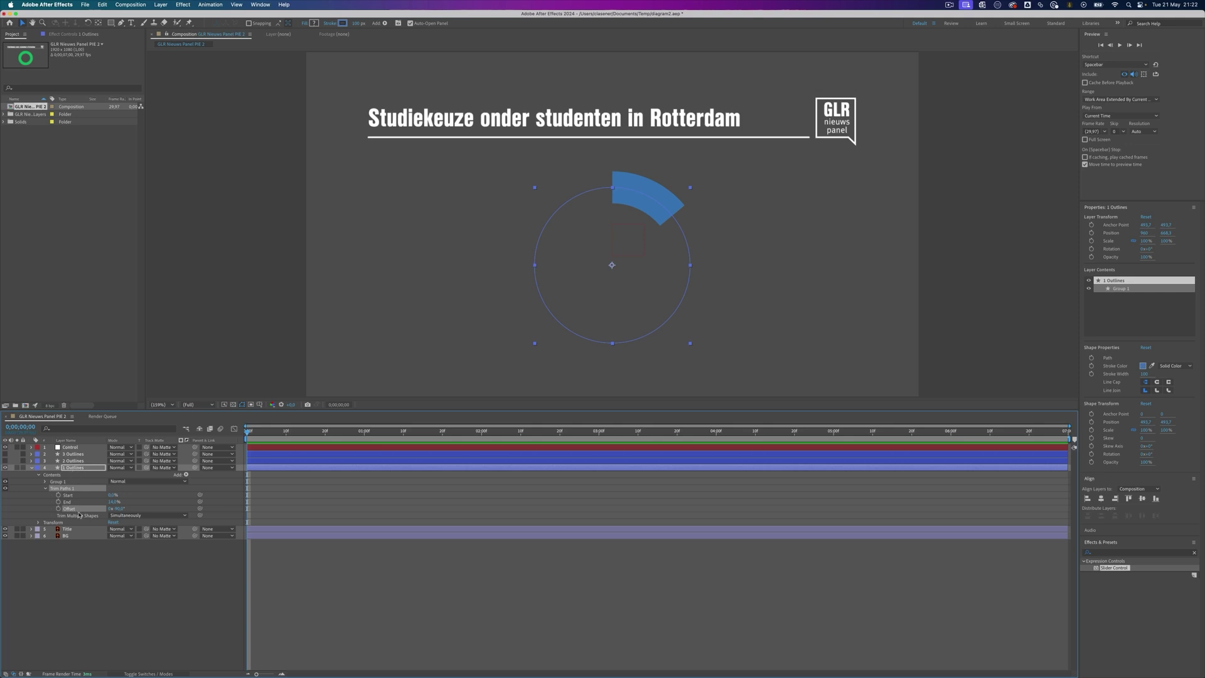
Apply a Slider Control to the Control layer, rename it, and duplicate it twice.
{"action": "left_click", "coordinate": [72, 448]}
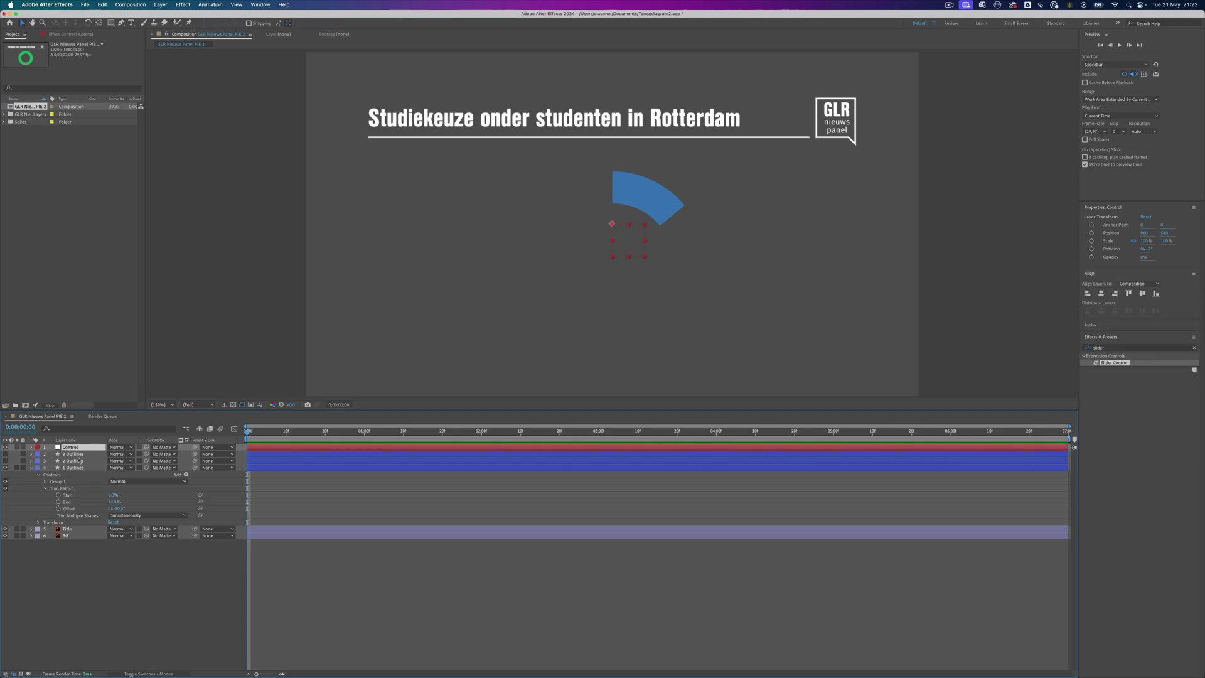
{"action": "double_click", "coordinate": [1112, 364]}
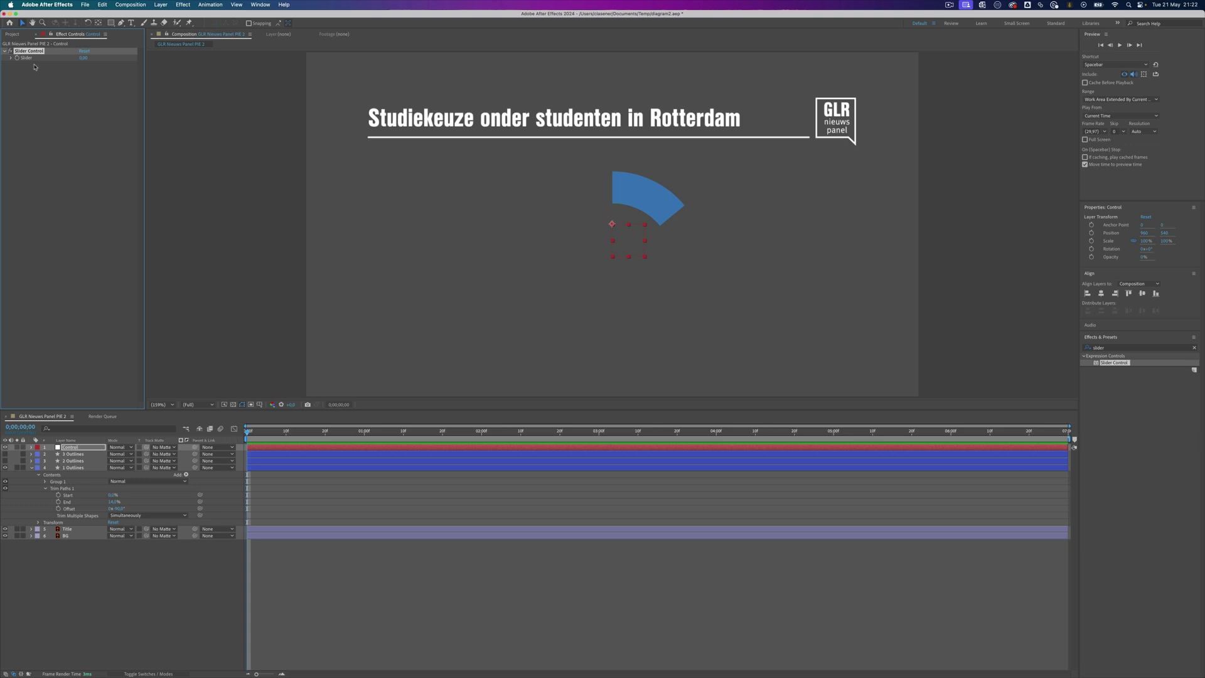
{"action": "key", "text": "Return"}
{"action": "type", "text": "S"}
{"action": "key", "text": "Return"}
{"action": "key", "text": "ctrl+d"}
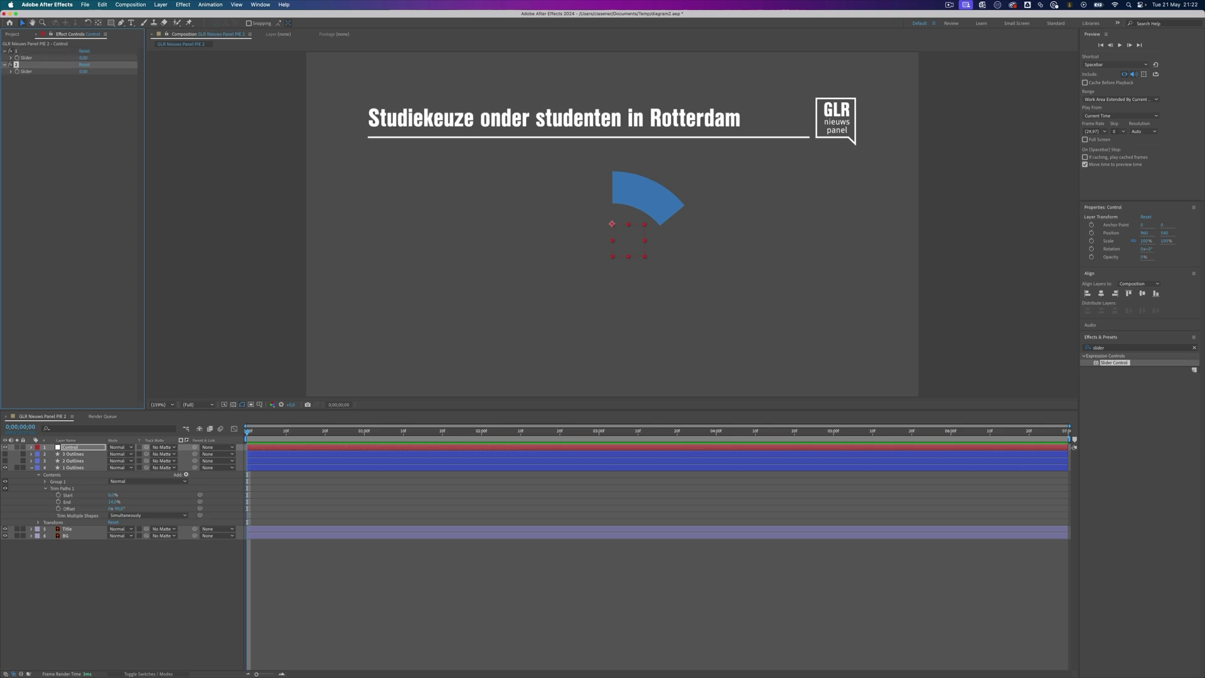
{"action": "key", "text": "ctrl+d"}
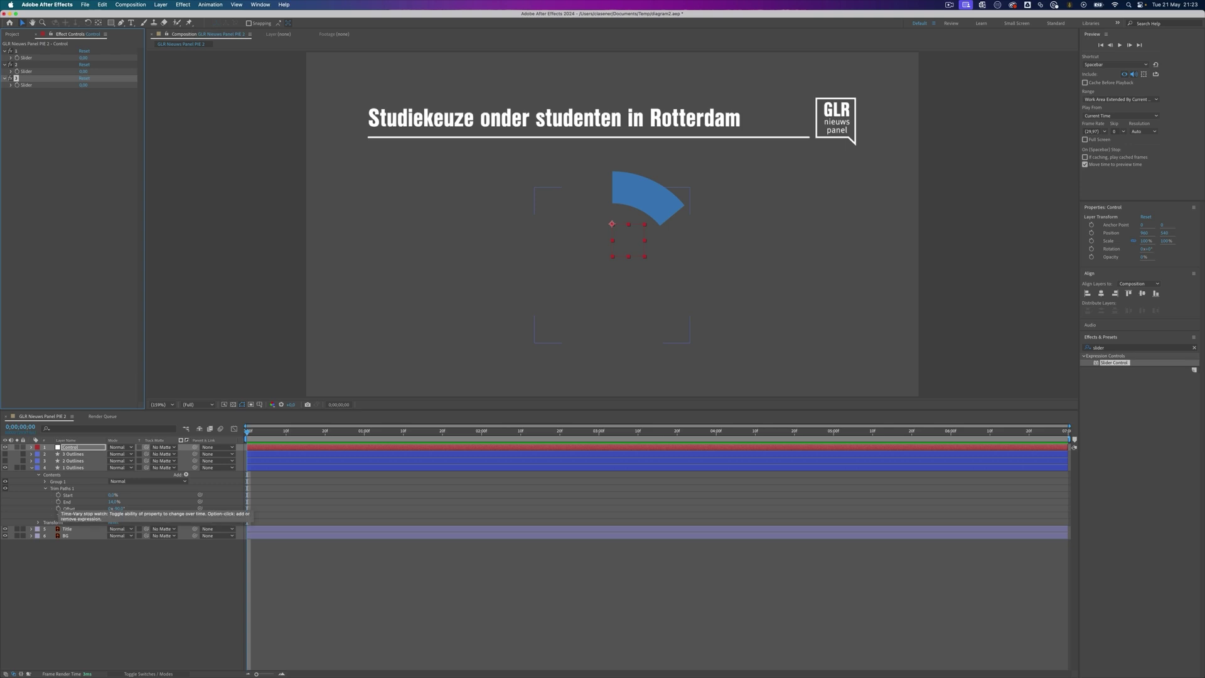
Link the 1 Outlines trim End to Control's slider 1 with a pick-whip expression.
{"action": "left_click", "coordinate": [58, 503], "text": "alt"}
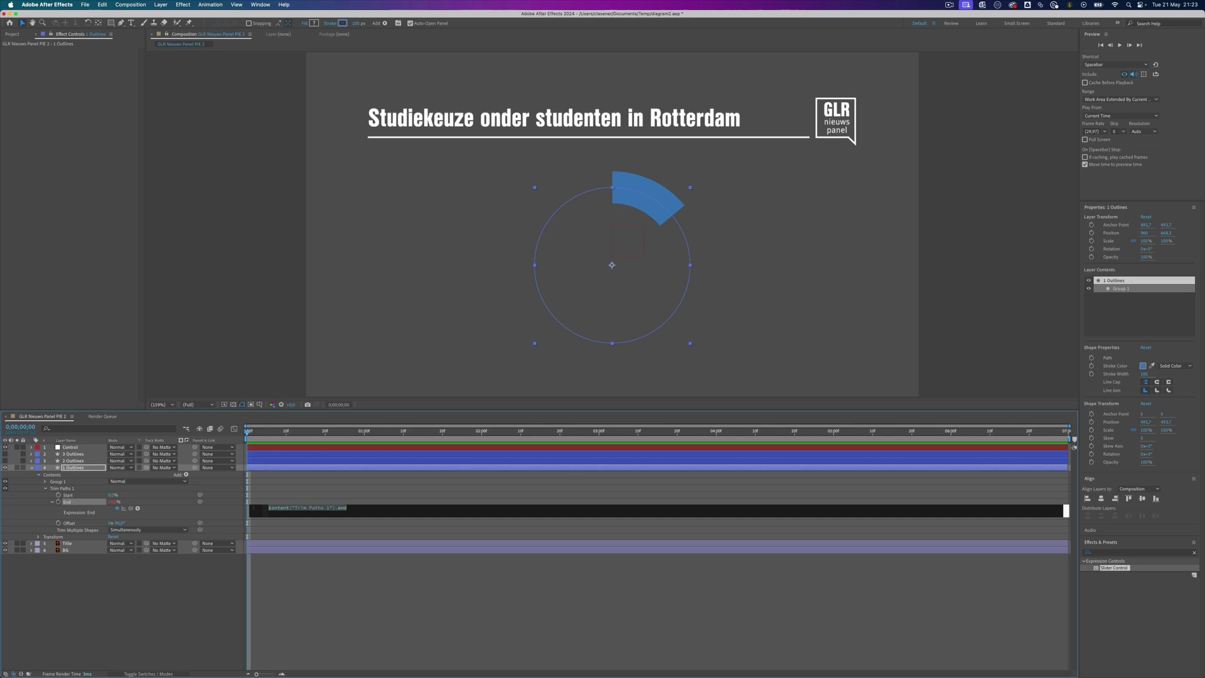
{"action": "mouse_move", "coordinate": [131, 508]}
{"action": "left_mouse_down"}
{"action": "mouse_move", "coordinate": [43, 86]}
{"action": "mouse_move", "coordinate": [56, 139]}
{"action": "left_mouse_up"}
{"action": "left_click_drag", "start_coordinate": [56, 139], "coordinate": [72, 141]}
{"action": "left_click", "coordinate": [70, 447]}
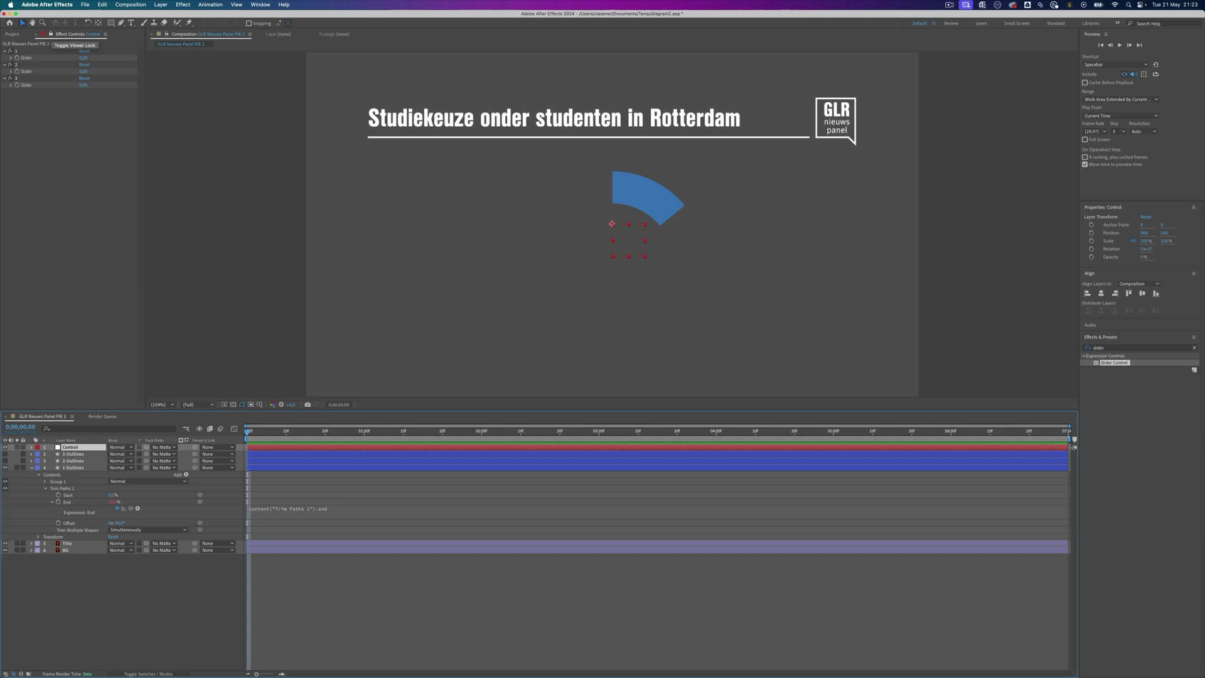
{"action": "left_click", "coordinate": [51, 34]}
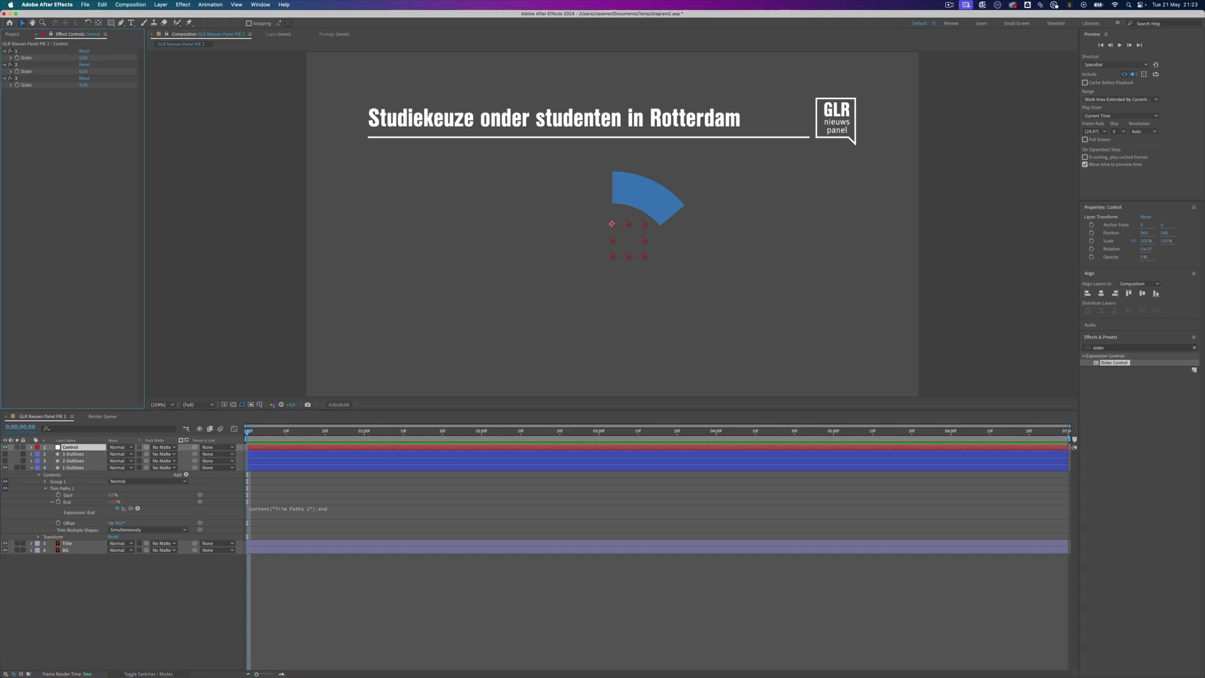
{"action": "left_click_drag", "start_coordinate": [131, 508], "coordinate": [27, 57]}
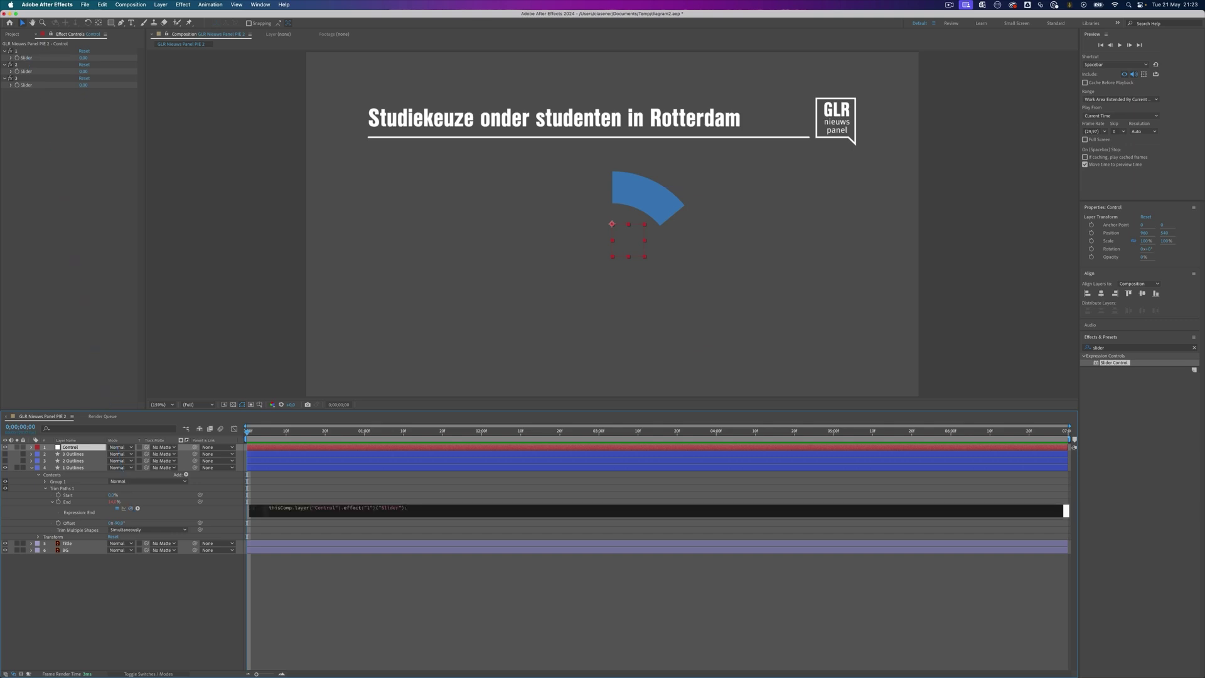
{"action": "key", "text": "KP_Enter"}
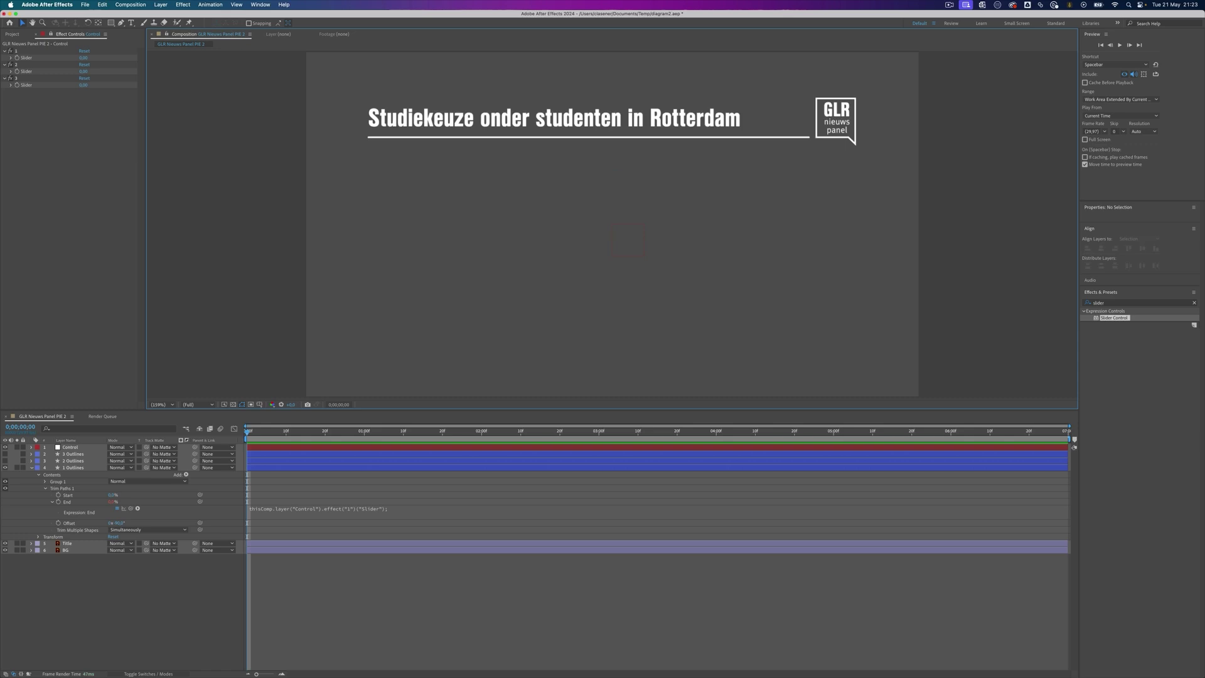
Scrub slider 1 to test the blue arc's growth, toggling the orange ring's visibility.
{"action": "left_click_drag", "start_coordinate": [84, 58], "coordinate": [94, 57]}
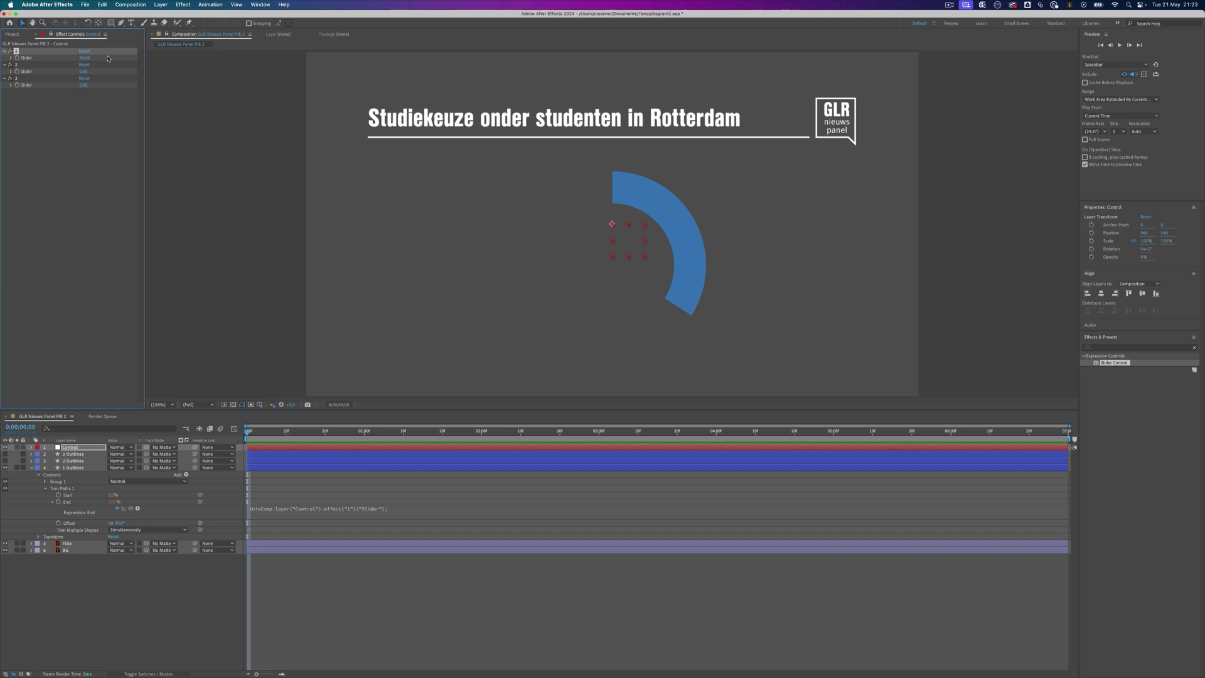
{"action": "left_click", "coordinate": [5, 453]}
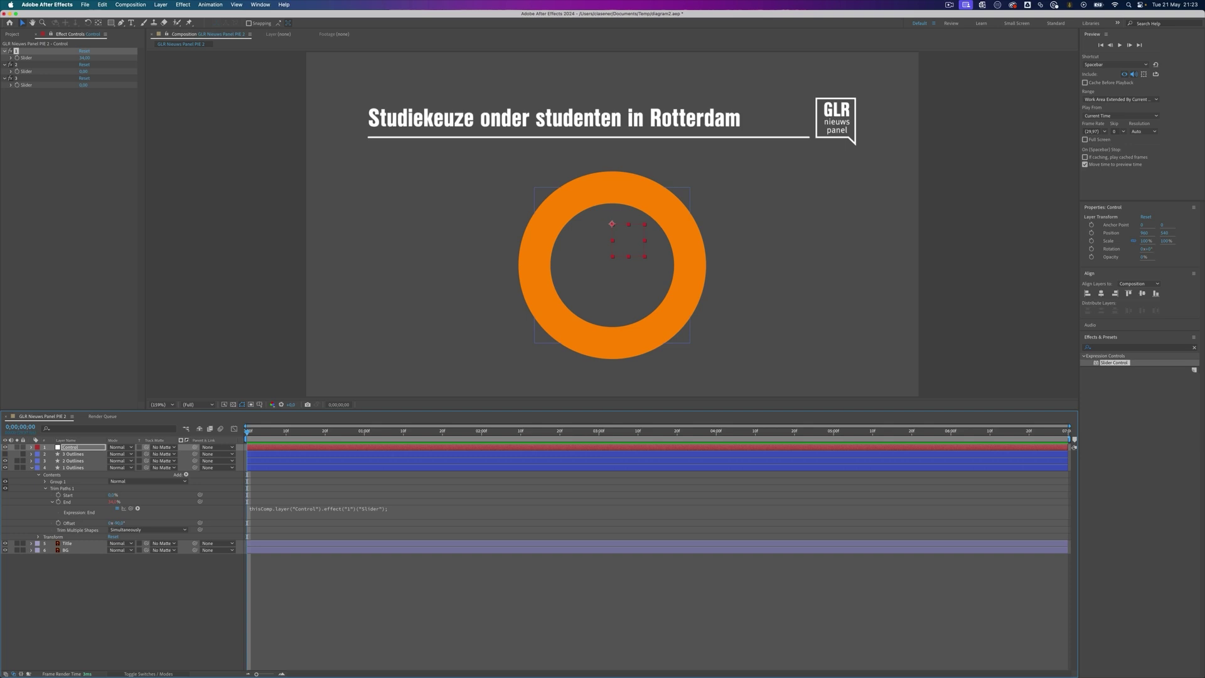
{"action": "left_click", "coordinate": [5, 454]}
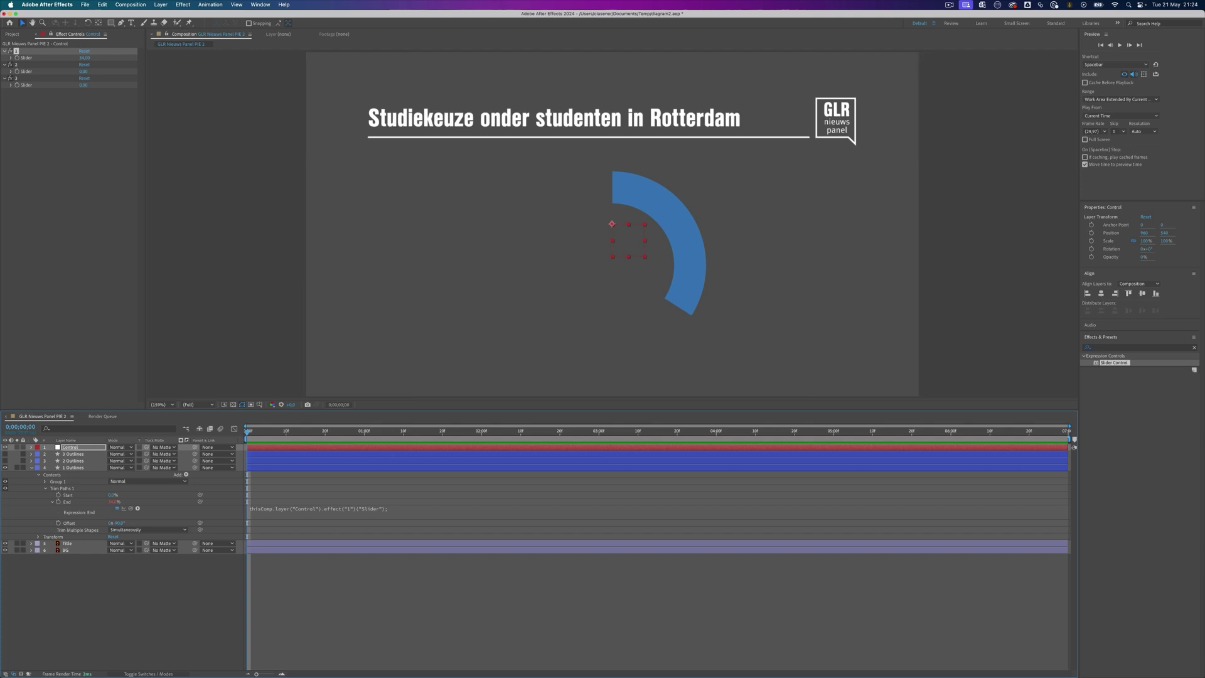
Add Trim Paths to the 2 Outlines ring and set its Offset to -90°.
{"action": "left_click", "coordinate": [32, 461]}
{"action": "left_click", "coordinate": [186, 468]}
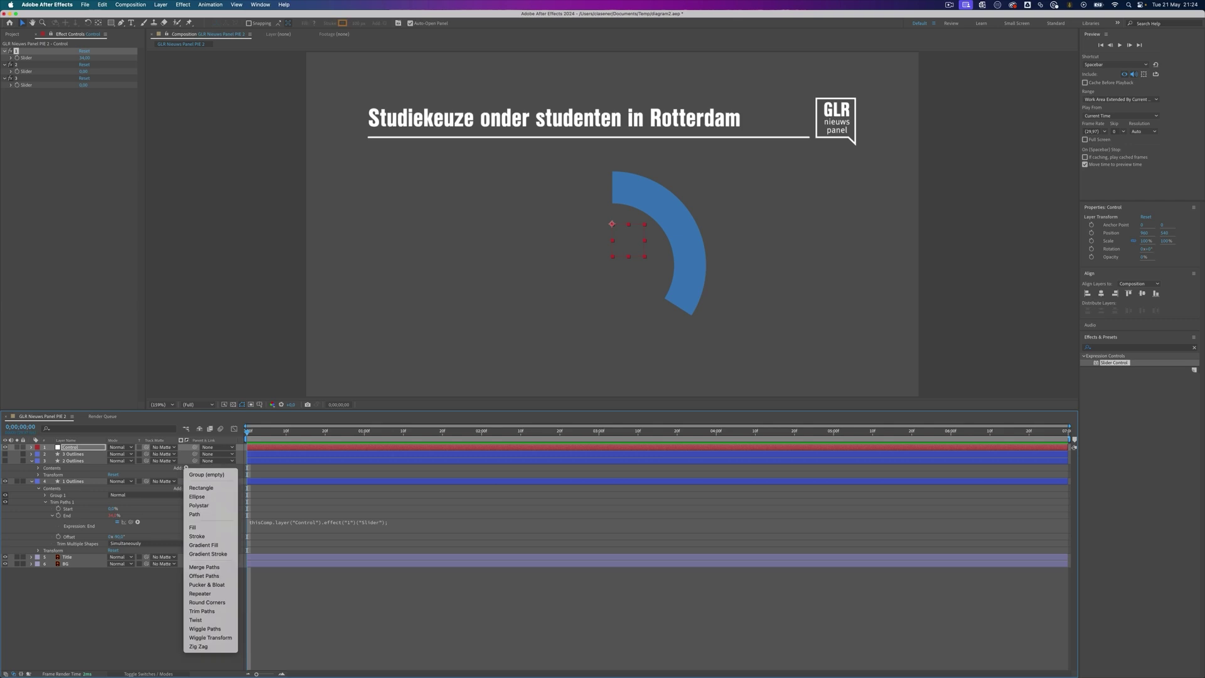
{"action": "left_click", "coordinate": [201, 611]}
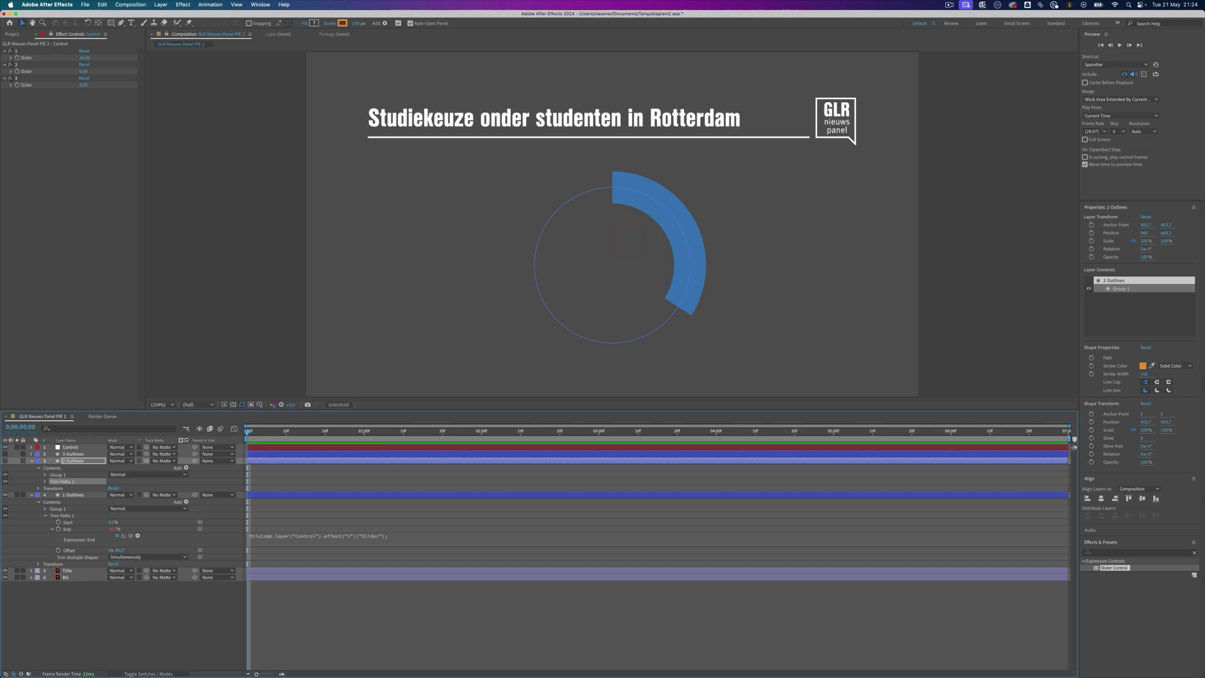
{"action": "left_click", "coordinate": [46, 481]}
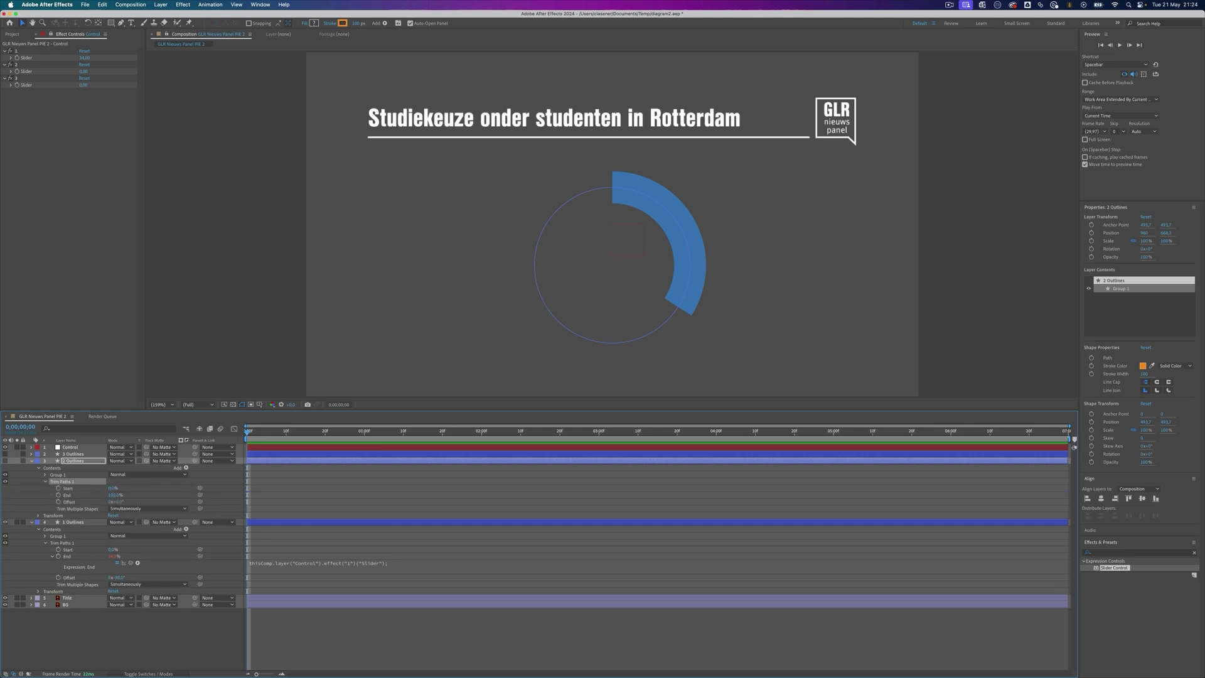
{"action": "left_click", "coordinate": [117, 502]}
{"action": "key", "text": "Return"}
Link the 2 Outlines trim Start to Control's slider 1 via expression.
{"action": "left_click", "coordinate": [58, 488], "text": "alt"}
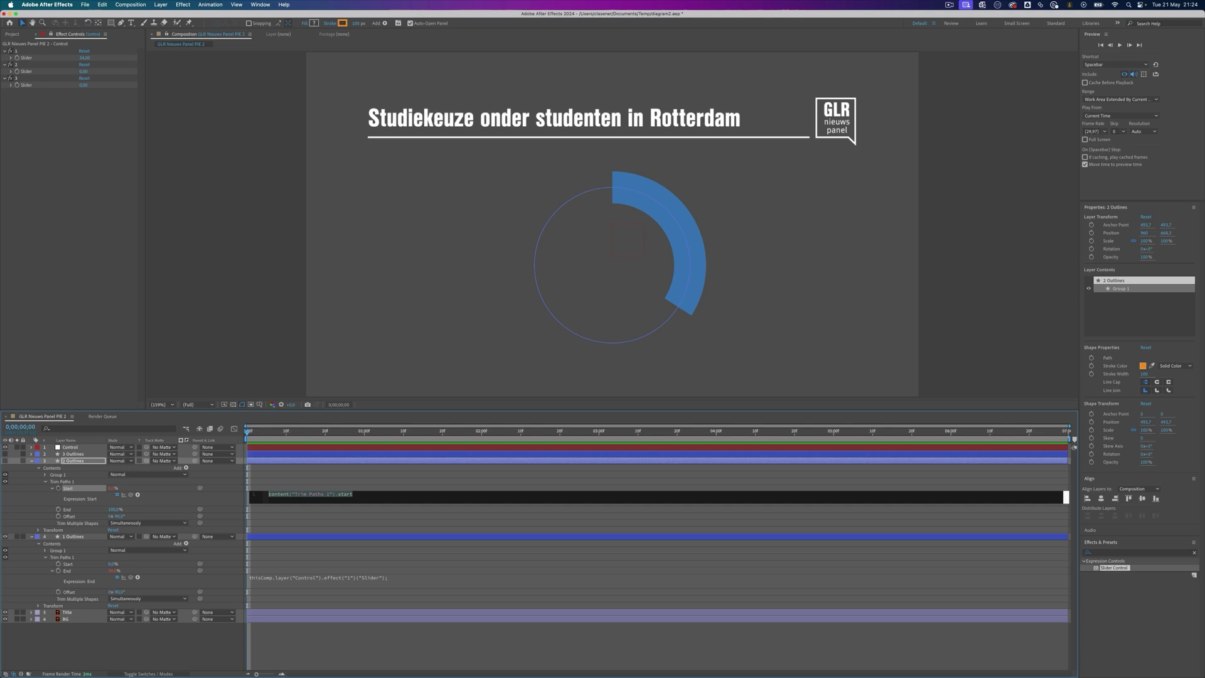
{"action": "left_click_drag", "start_coordinate": [130, 495], "coordinate": [24, 57]}
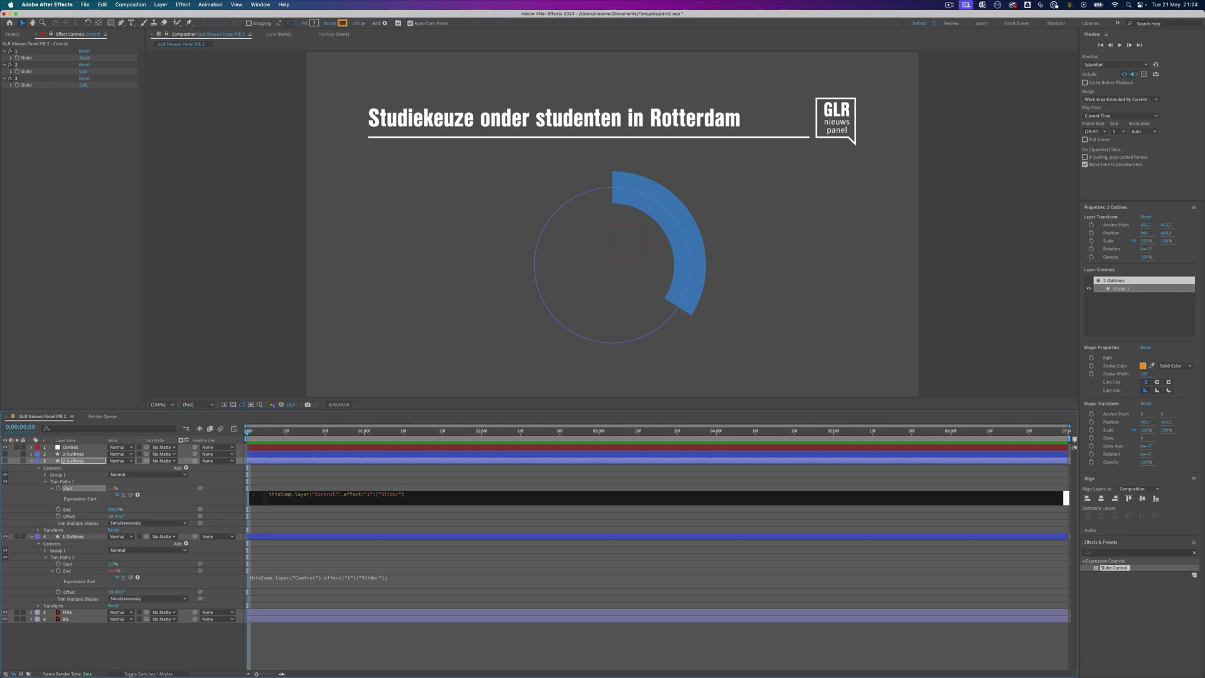
{"action": "left_click", "coordinate": [125, 647]}
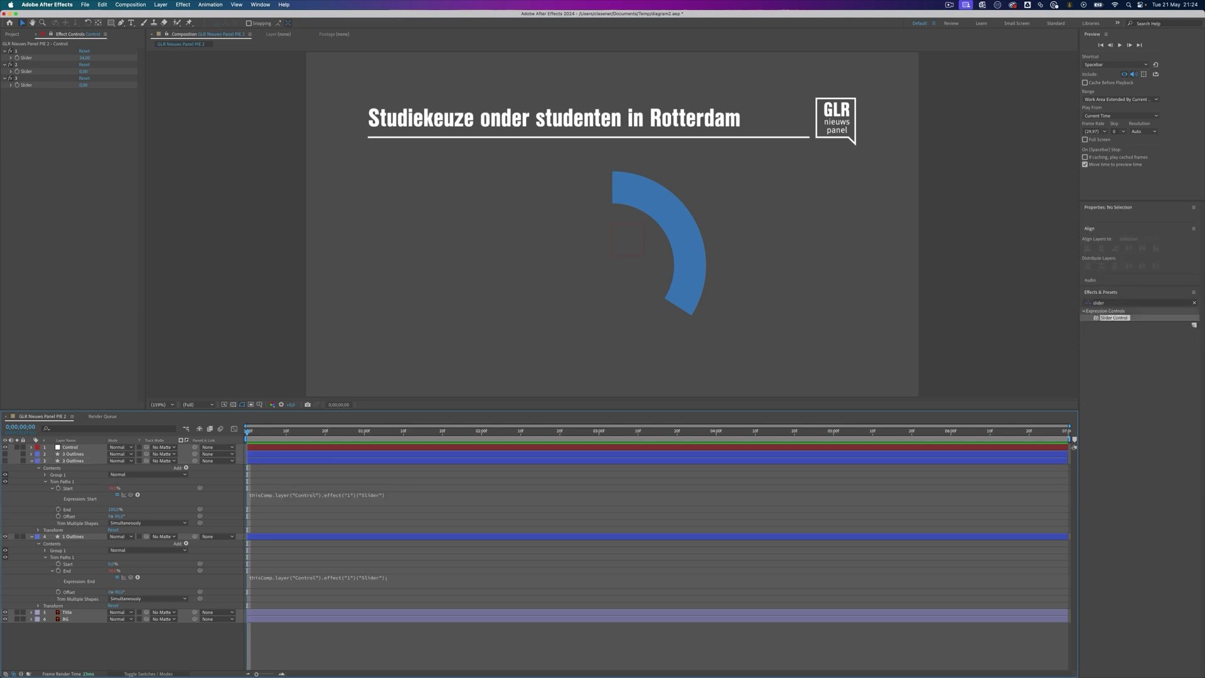
{"action": "left_click", "coordinate": [73, 460]}
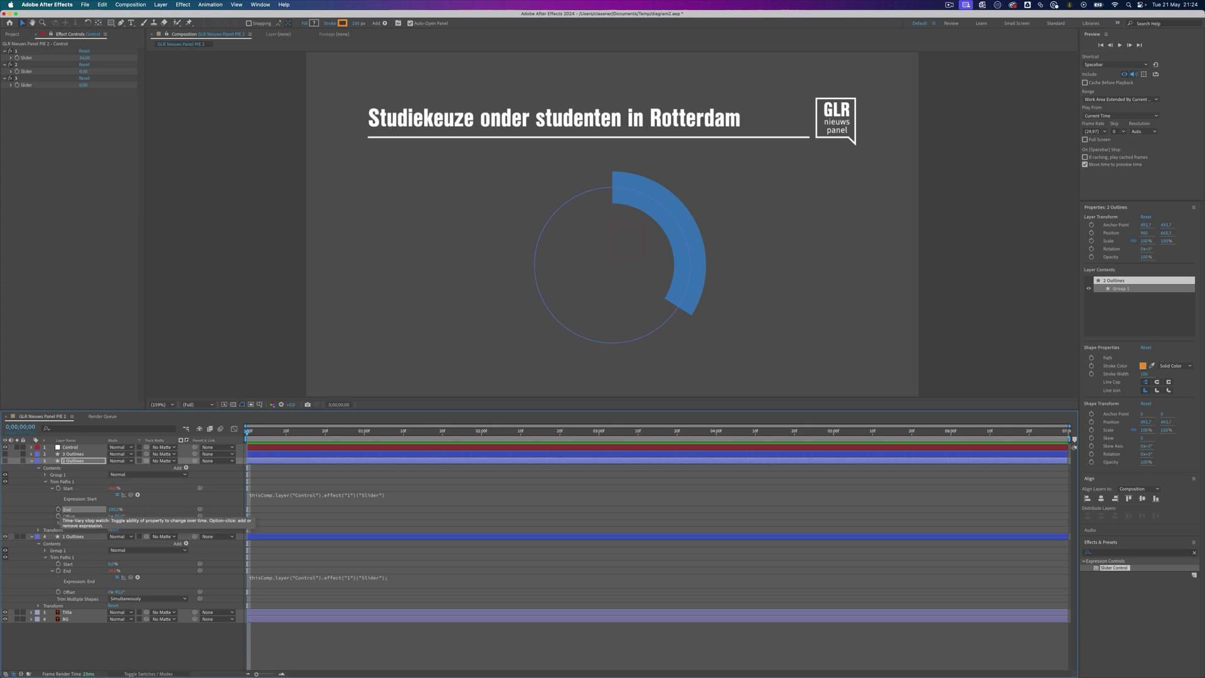
Link the 2 Outlines trim End to slider 2 and raise slider 2 to 68.
{"action": "left_click", "coordinate": [58, 509], "text": "alt"}
{"action": "left_click_drag", "start_coordinate": [130, 515], "coordinate": [23, 71]}
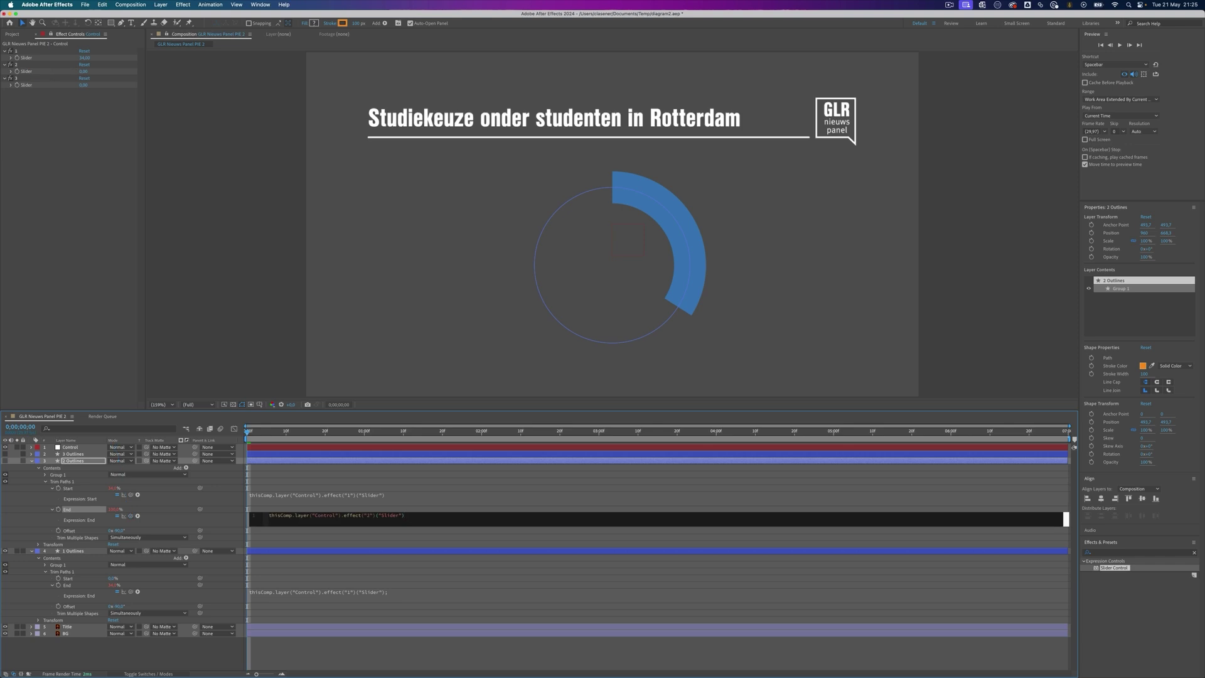
{"action": "left_click", "coordinate": [15, 64]}
{"action": "left_click_drag", "start_coordinate": [84, 71], "coordinate": [84, 71]}
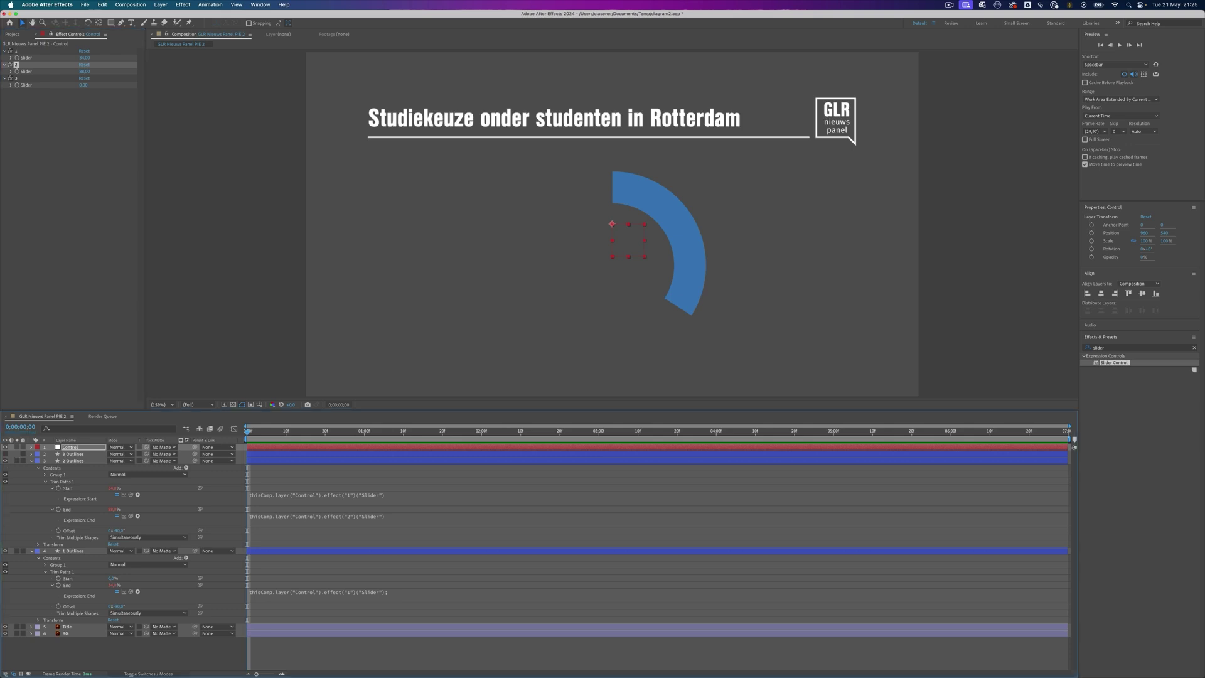
Show the orange 2 Outlines ring and lower slider 2 to about 48.
{"action": "left_click", "coordinate": [5, 461]}
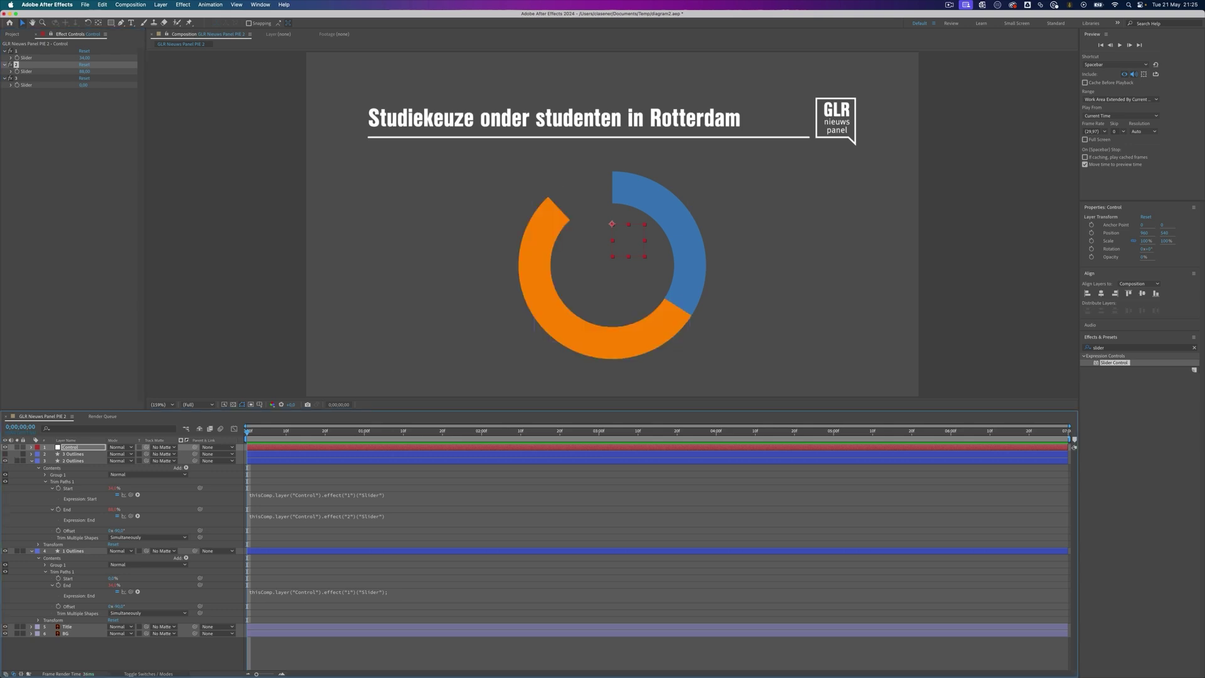
{"action": "left_click_drag", "start_coordinate": [84, 71], "coordinate": [59, 71]}
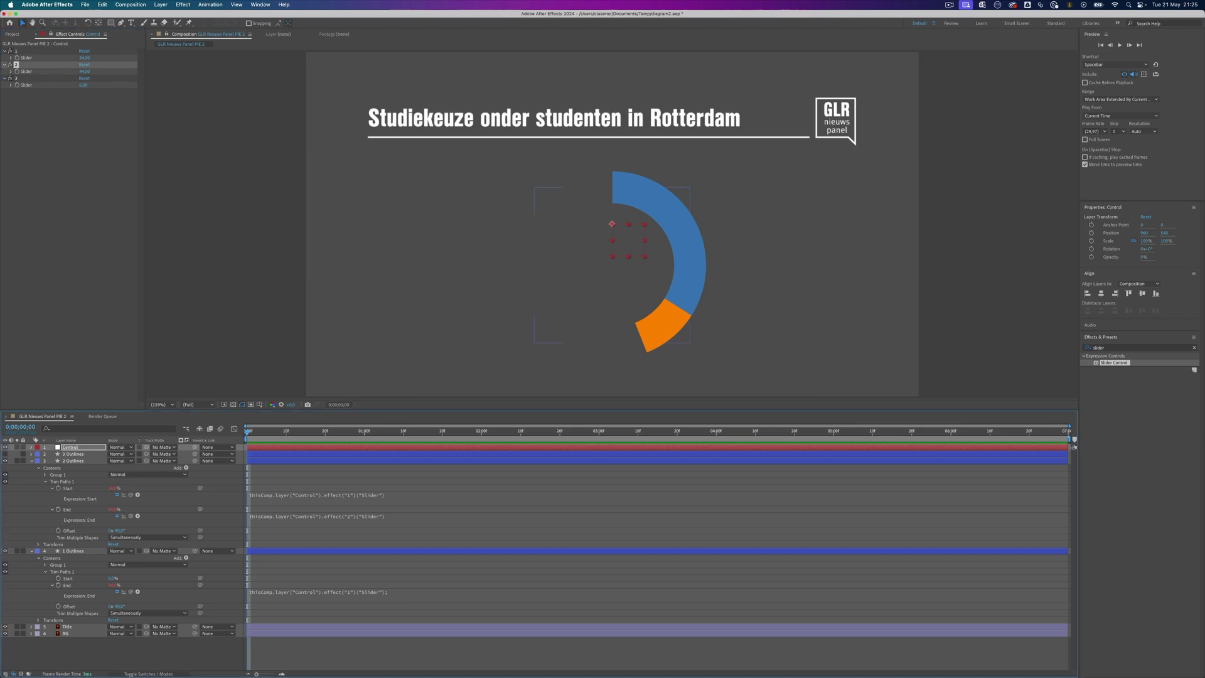
Prefix the orange End expression's slider line with 'b =' and duplicate that line.
{"action": "left_click", "coordinate": [317, 517]}
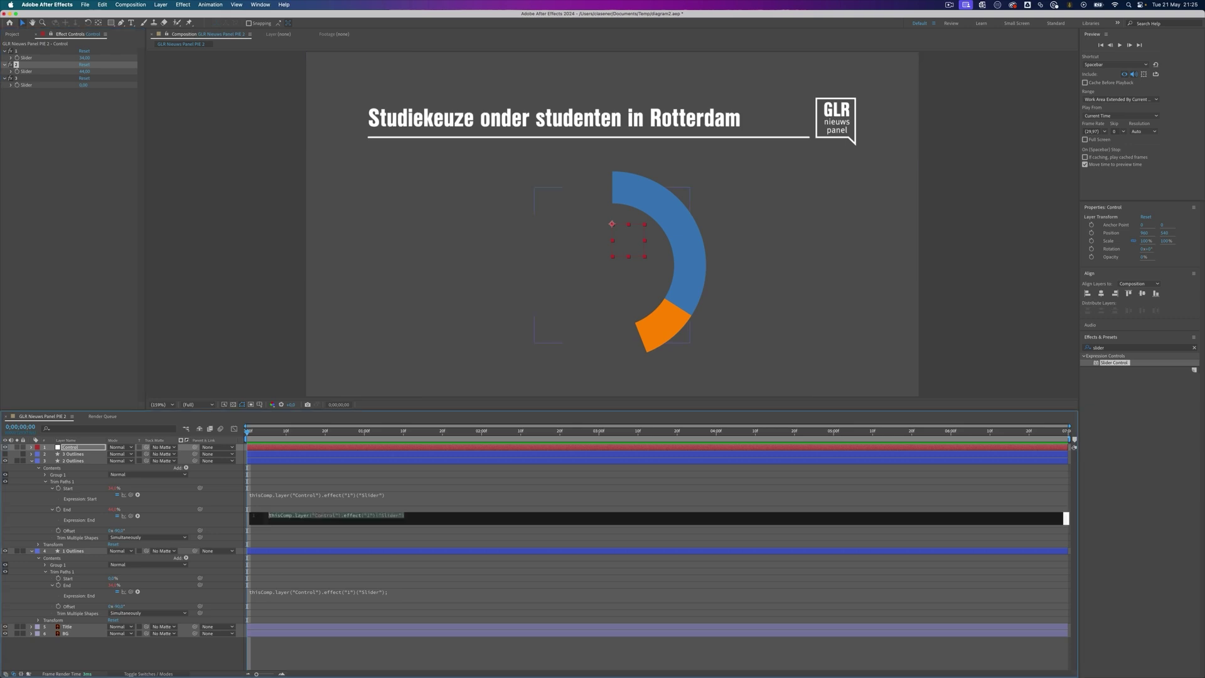
{"action": "left_click", "coordinate": [269, 515]}
{"action": "type", "text": "b"}
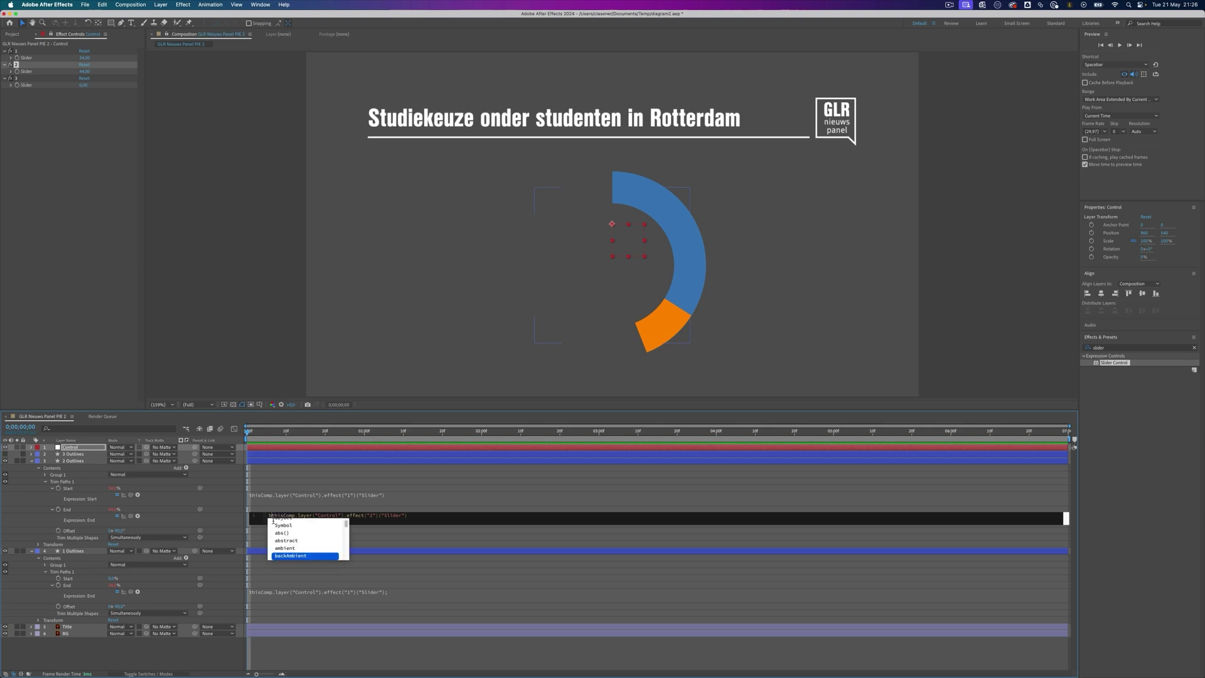
{"action": "type", "text": " ="}
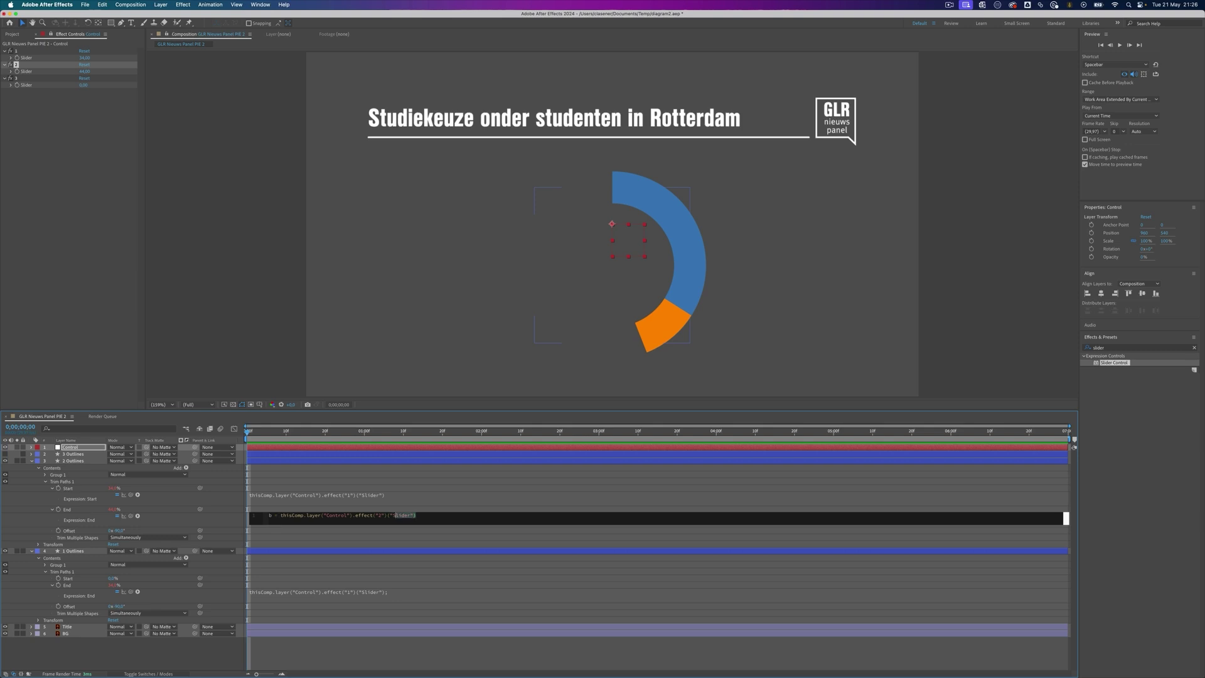
{"action": "key", "text": "super+a"}
{"action": "key", "text": "super+c"}
{"action": "key", "text": "Right"}
{"action": "key", "text": "Return"}
{"action": "key", "text": "super+v"}
Turn the other line into a = effect 1 slider, return a+b, and apply.
{"action": "left_click", "coordinate": [379, 516]}
{"action": "type", "text": "1"}
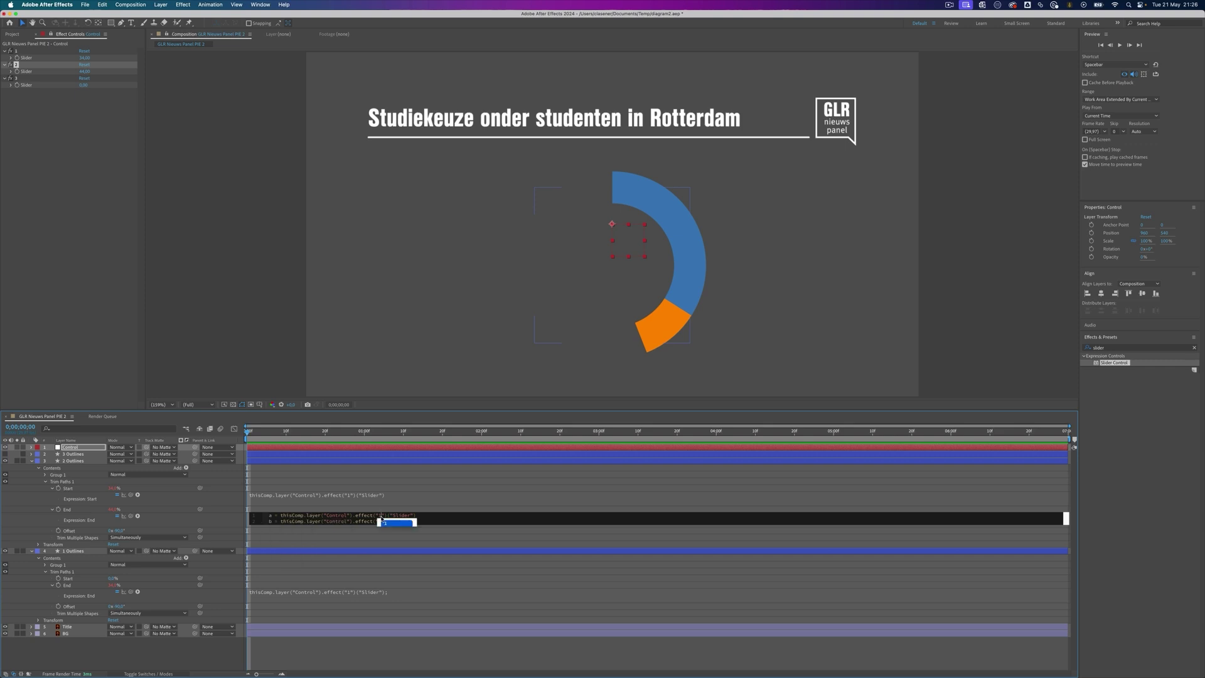
{"action": "key", "text": "Escape"}
{"action": "key", "text": "Return"}
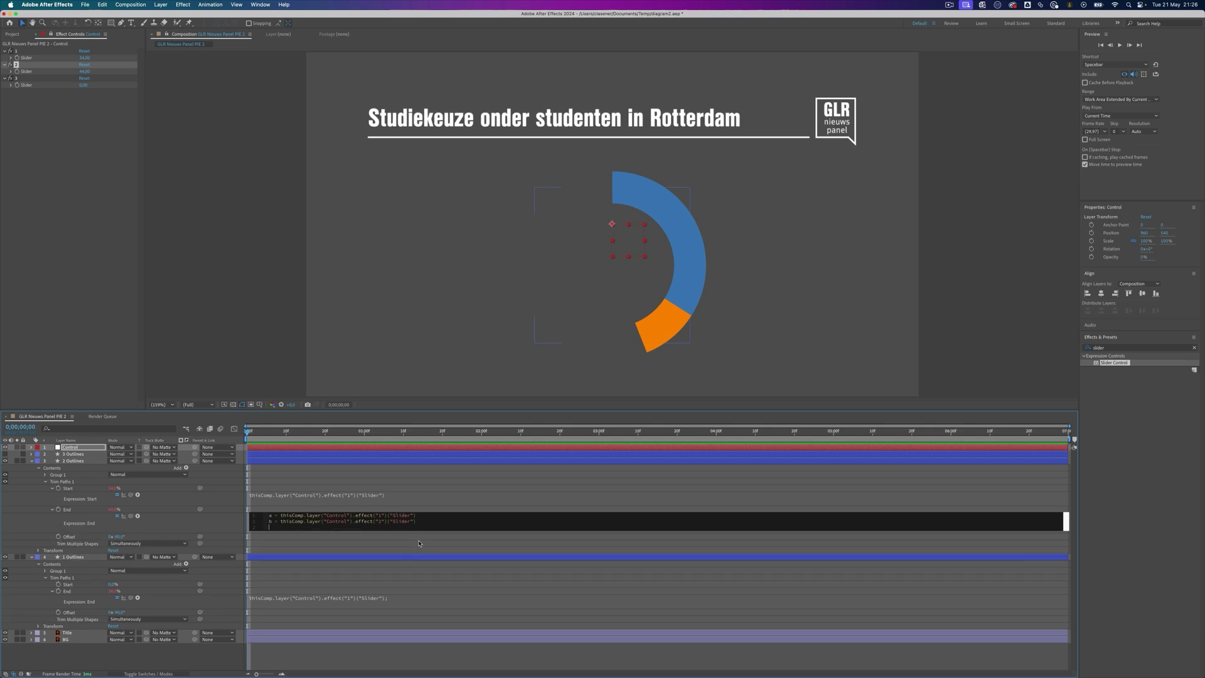
{"action": "type", "text": "a"}
{"action": "type", "text": "="}
{"action": "key", "text": "Return"}
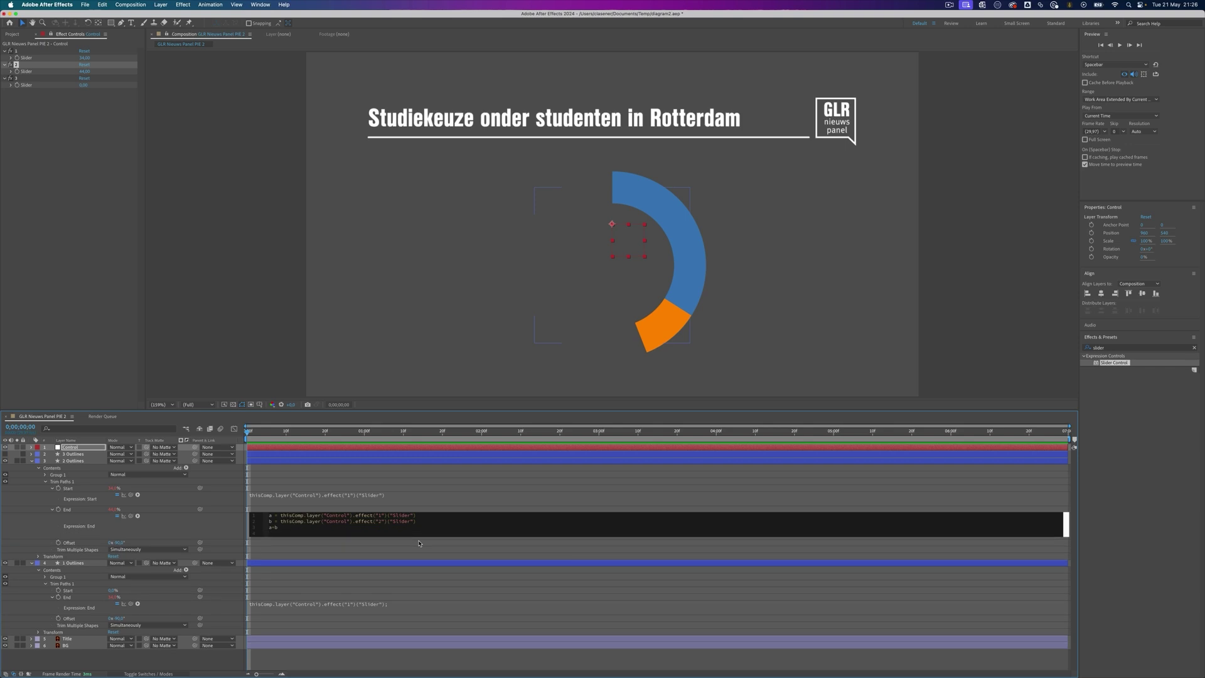
{"action": "left_click", "coordinate": [439, 314]}
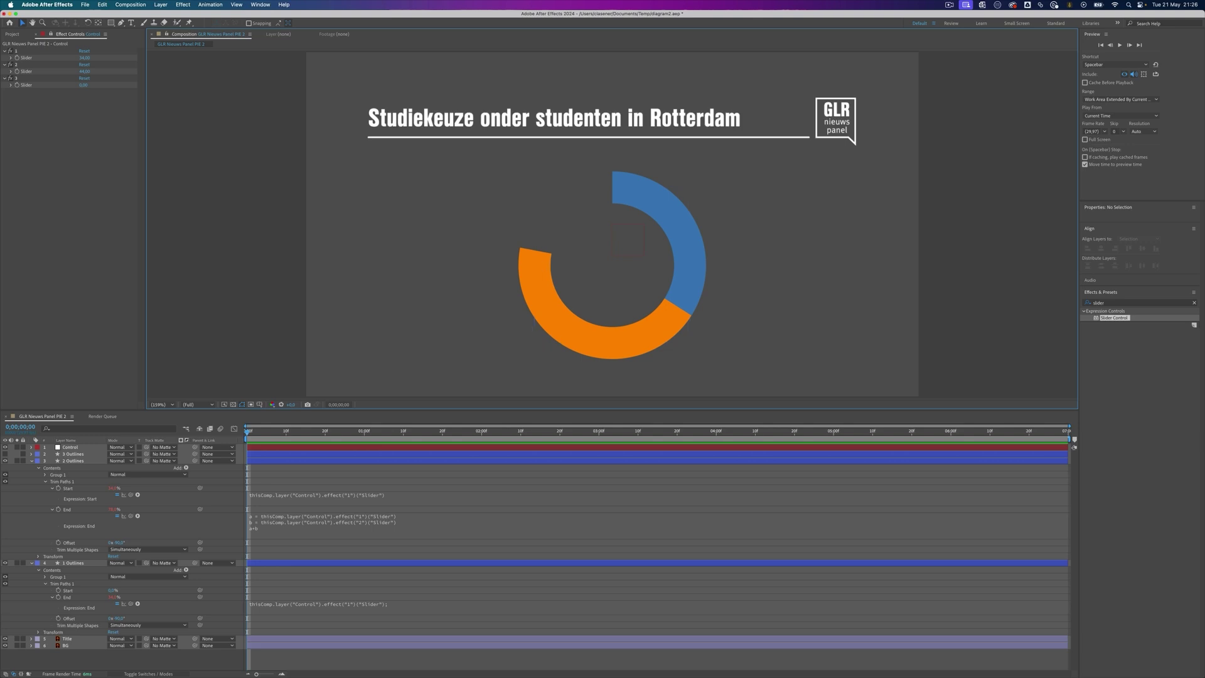
Add Trim Paths to the 3 Outlines ring and expand its properties.
{"action": "left_click", "coordinate": [32, 453]}
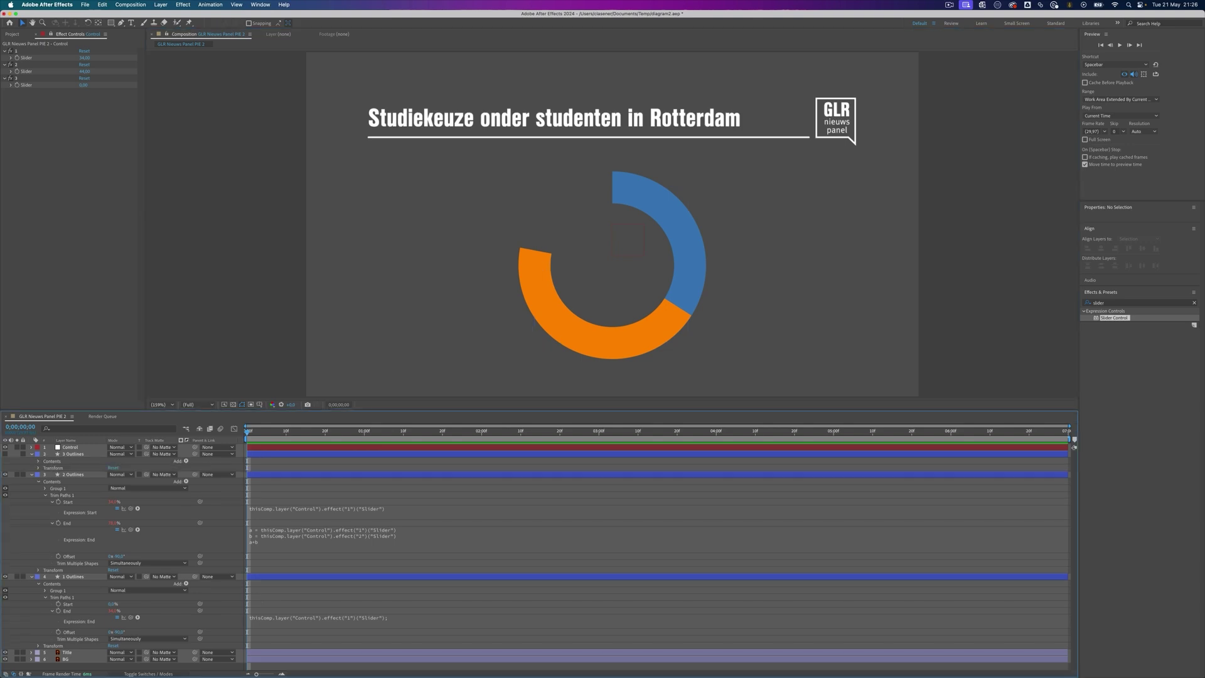
{"action": "left_click", "coordinate": [186, 460]}
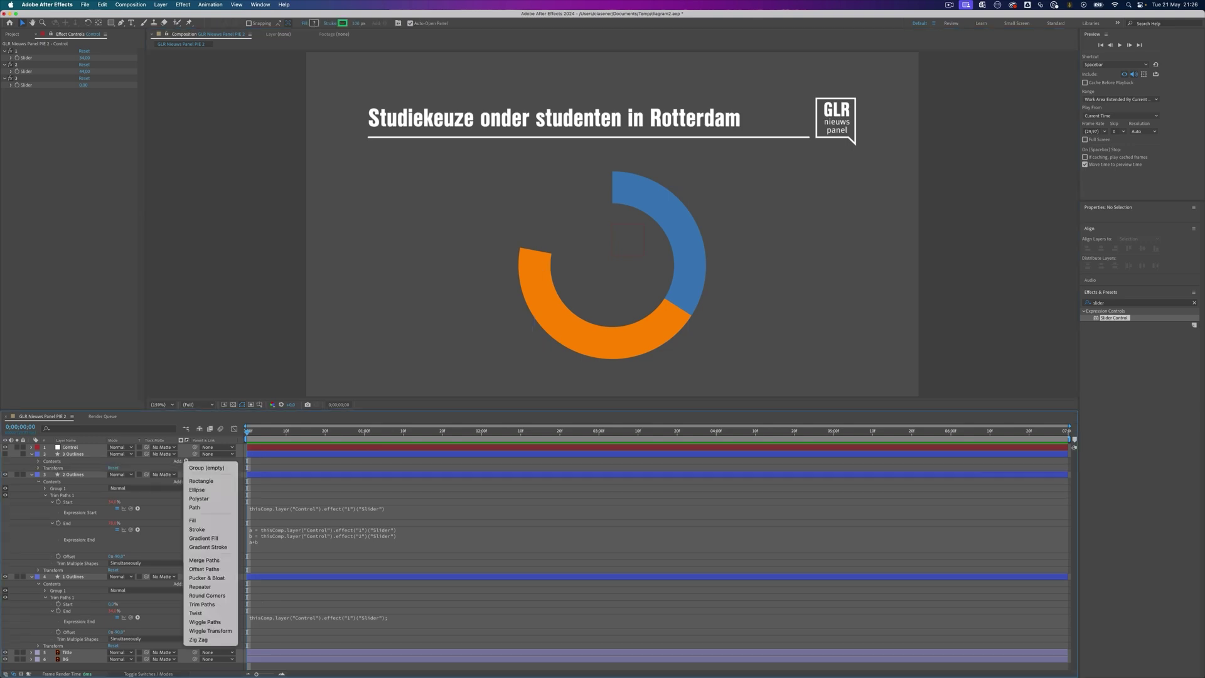
{"action": "left_click", "coordinate": [202, 604]}
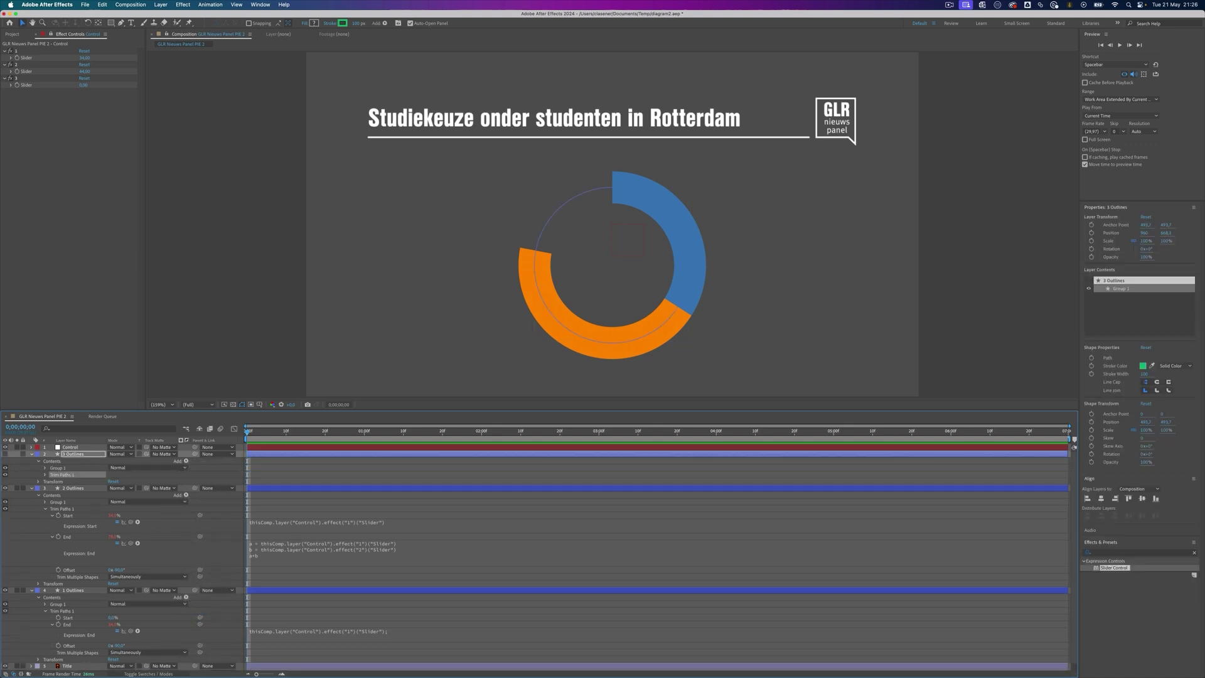
{"action": "left_click", "coordinate": [46, 475]}
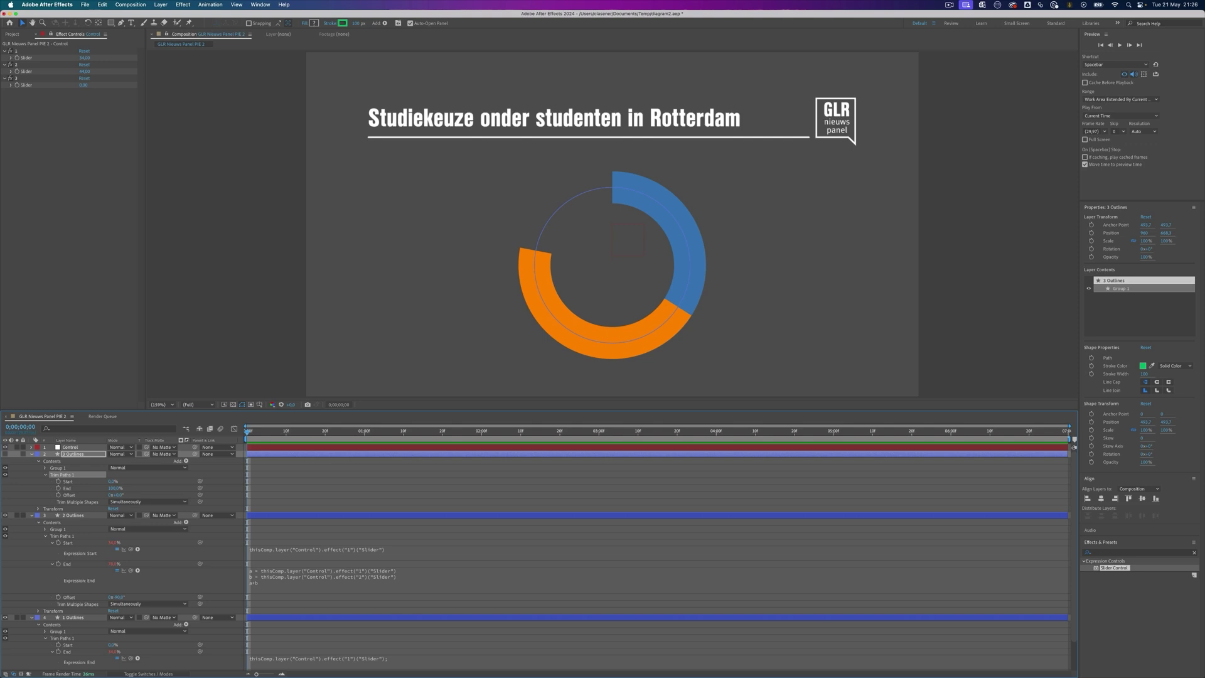
Copy the a/b slider lines from the orange End and start a Start expression with a+b.
{"action": "left_click", "coordinate": [67, 488]}
{"action": "left_click", "coordinate": [67, 481]}
{"action": "left_click", "coordinate": [323, 575]}
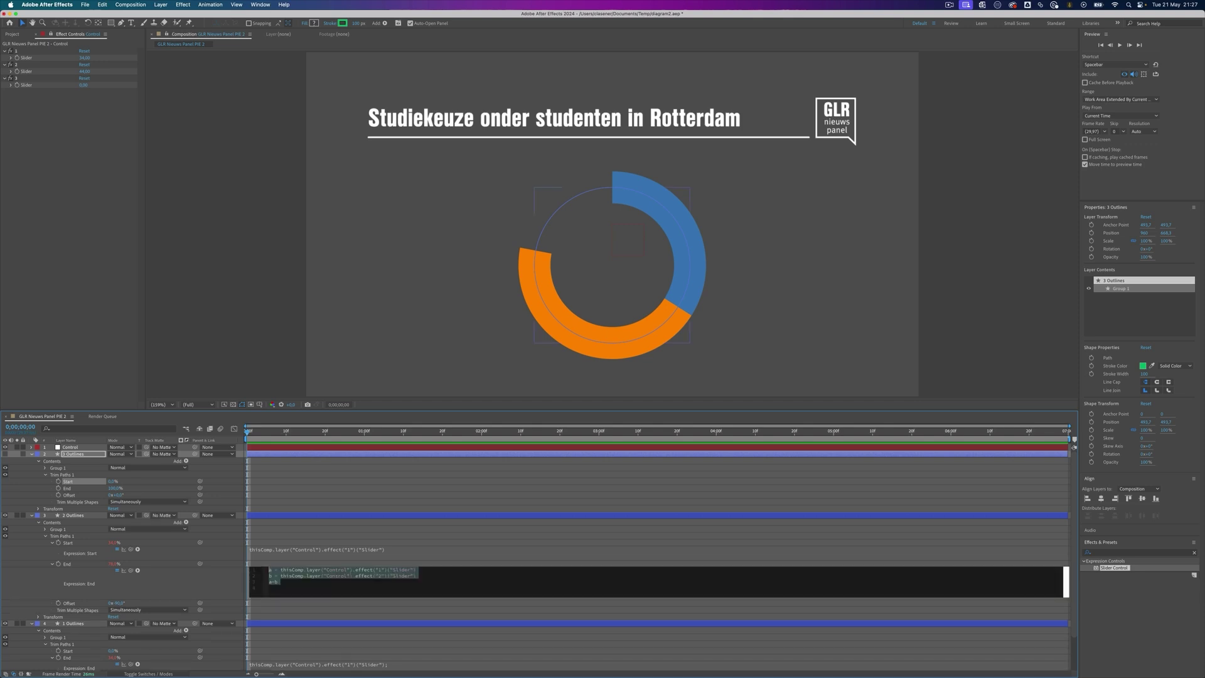
{"action": "key", "text": "Escape"}
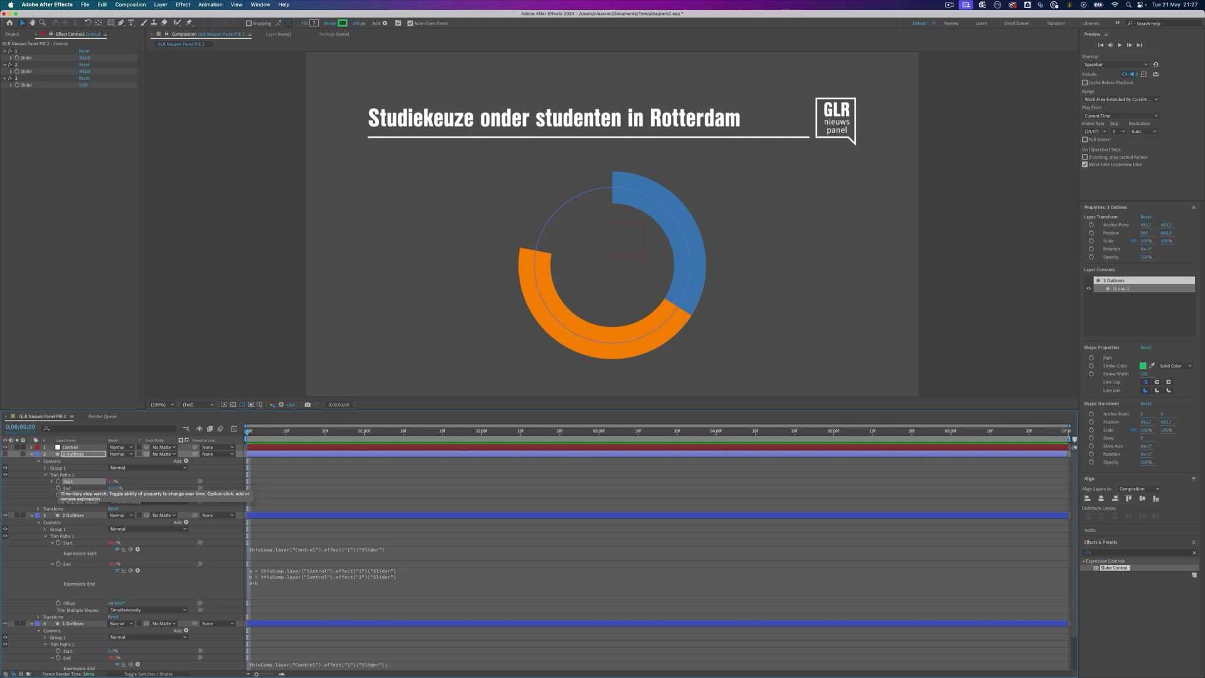
{"action": "left_click", "coordinate": [58, 482], "text": "alt"}
{"action": "type", "text": "a+b"}
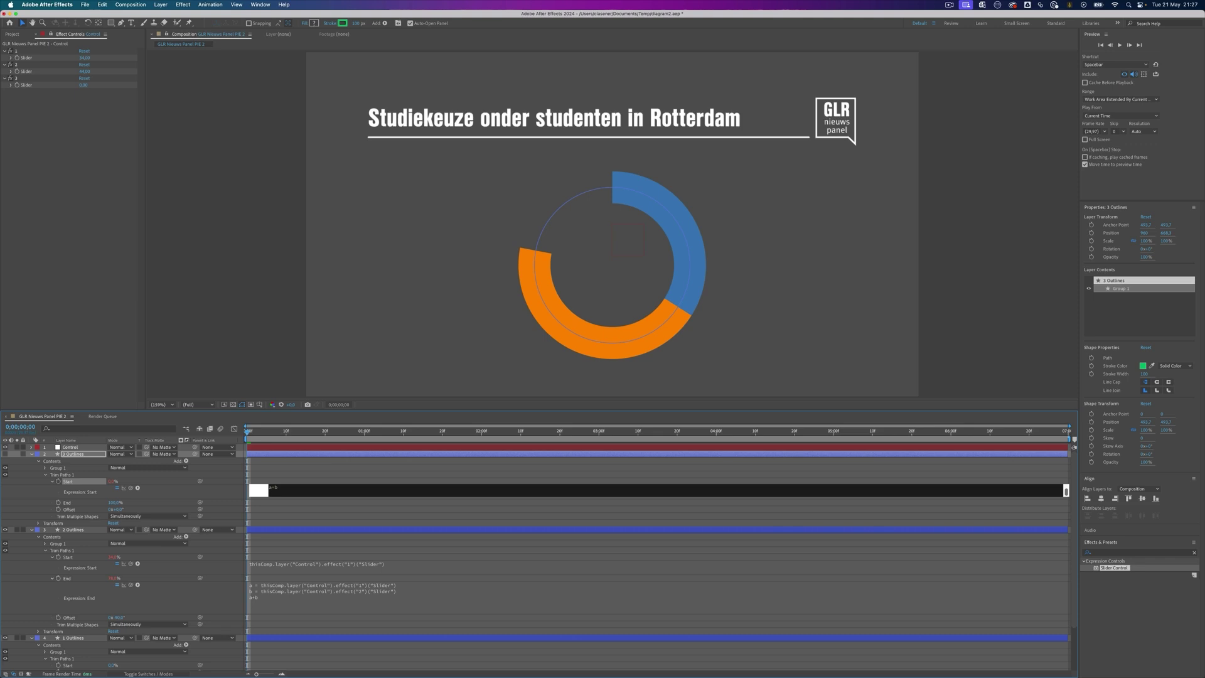
Paste the slider lines to finish the green Start expression, then begin the End expression with a+b.
{"action": "type", "text": "a = thisComp.layer(\"Control\").effect(\"1\")(\"Slider\") b = thisComp.layer(\"Control\").effect(\"2\")(\"Slider\")"}
{"action": "left_click", "coordinate": [66, 503]}
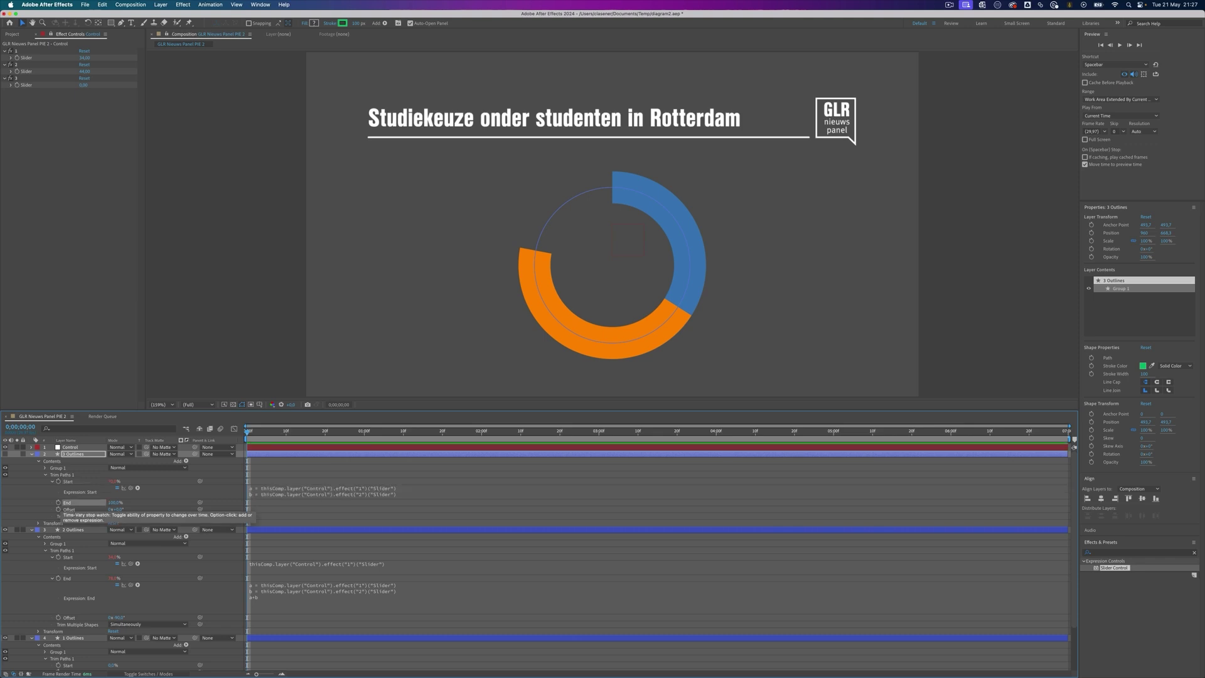
{"action": "left_click", "coordinate": [58, 502], "text": "alt"}
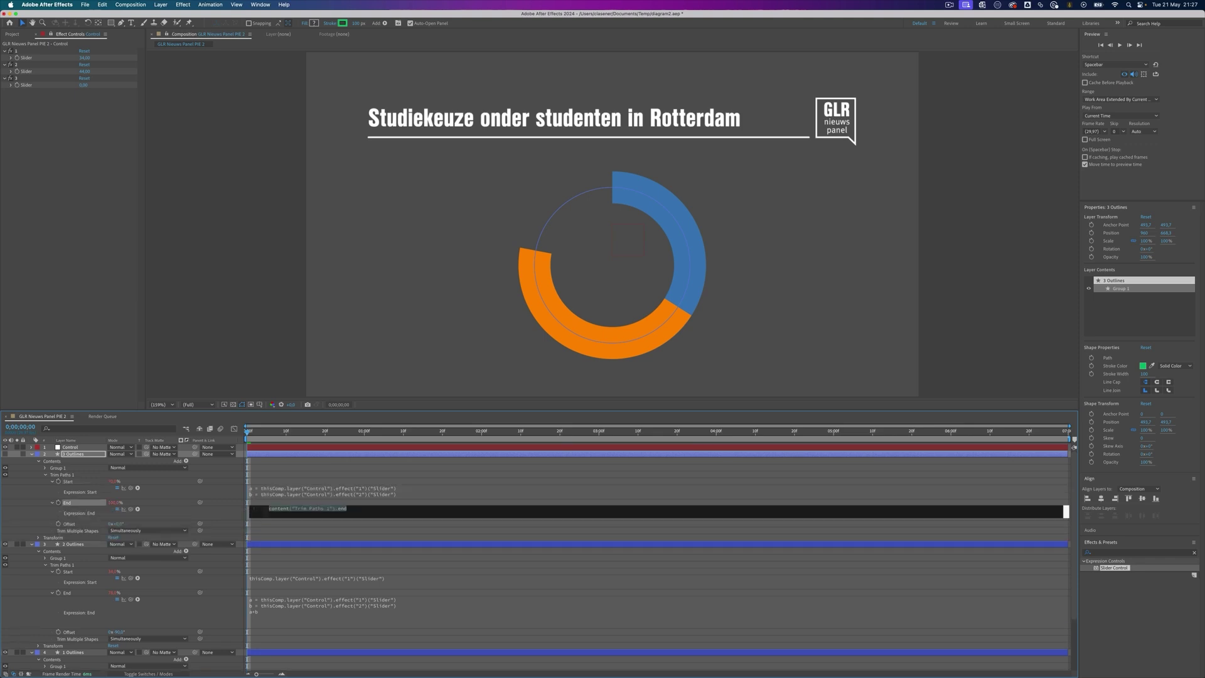
{"action": "type", "text": "a+b"}
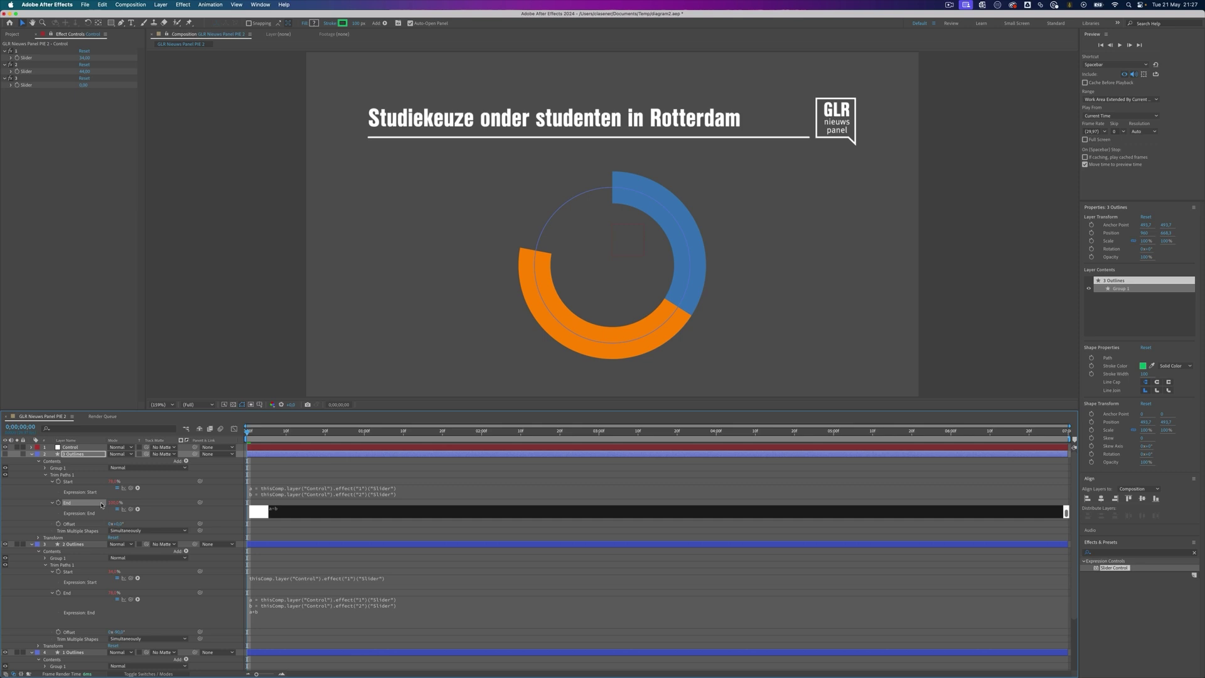
{"action": "type", "text": "a = thisComp.layer(\"Control\").effect(\"1\")(\"Slider\") b = thisComp.layer(\"Control\").effect(\"2\")(\"Slider\")"}
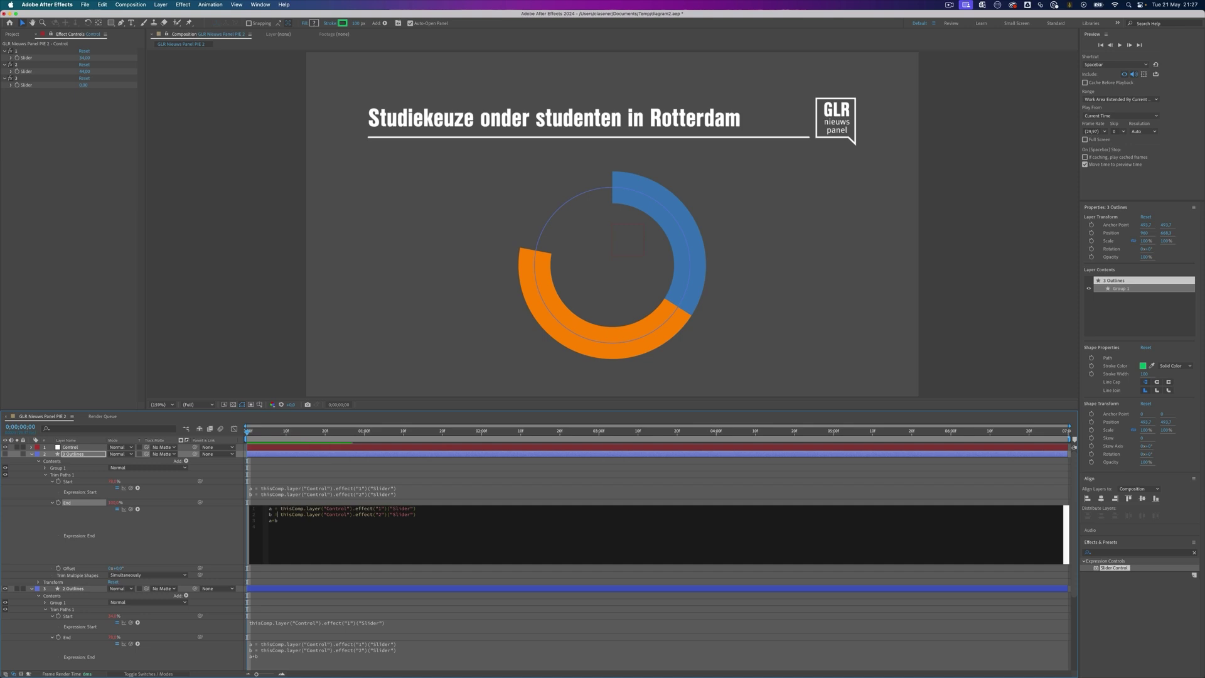
Add a c = effect 3 slider line, sum a+b+c, and commit the End expression.
{"action": "triple_click", "coordinate": [295, 516]}
{"action": "key", "text": "cmd+c"}
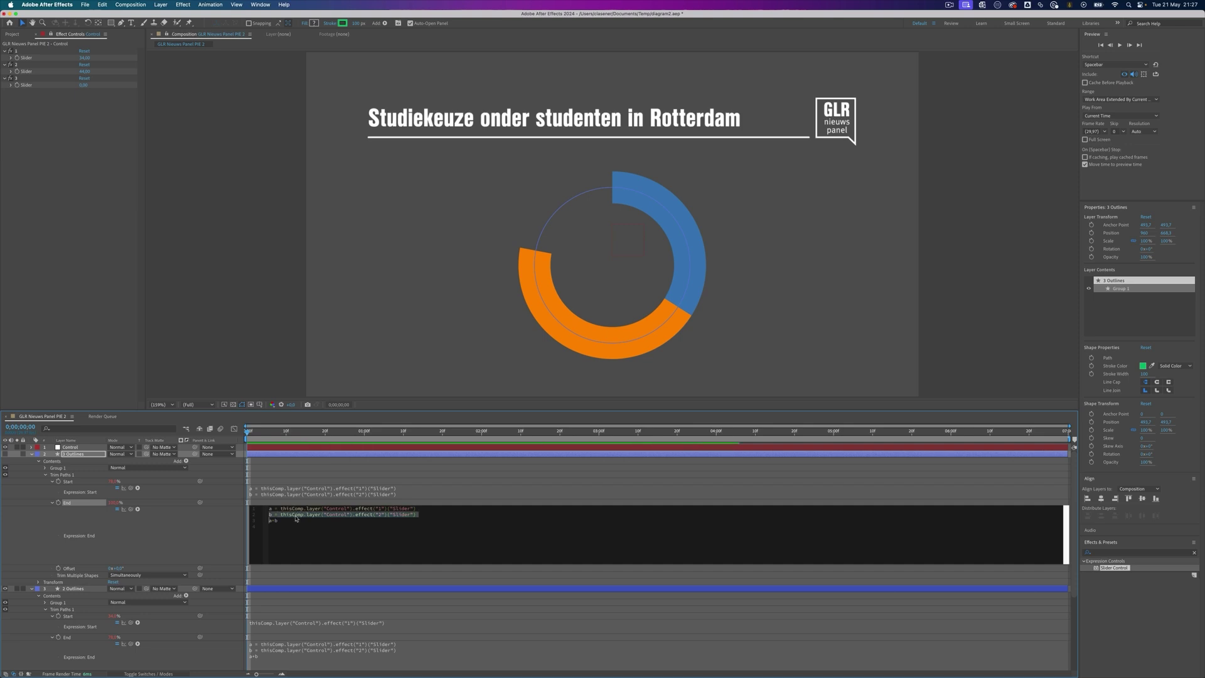
{"action": "left_click", "coordinate": [295, 516]}
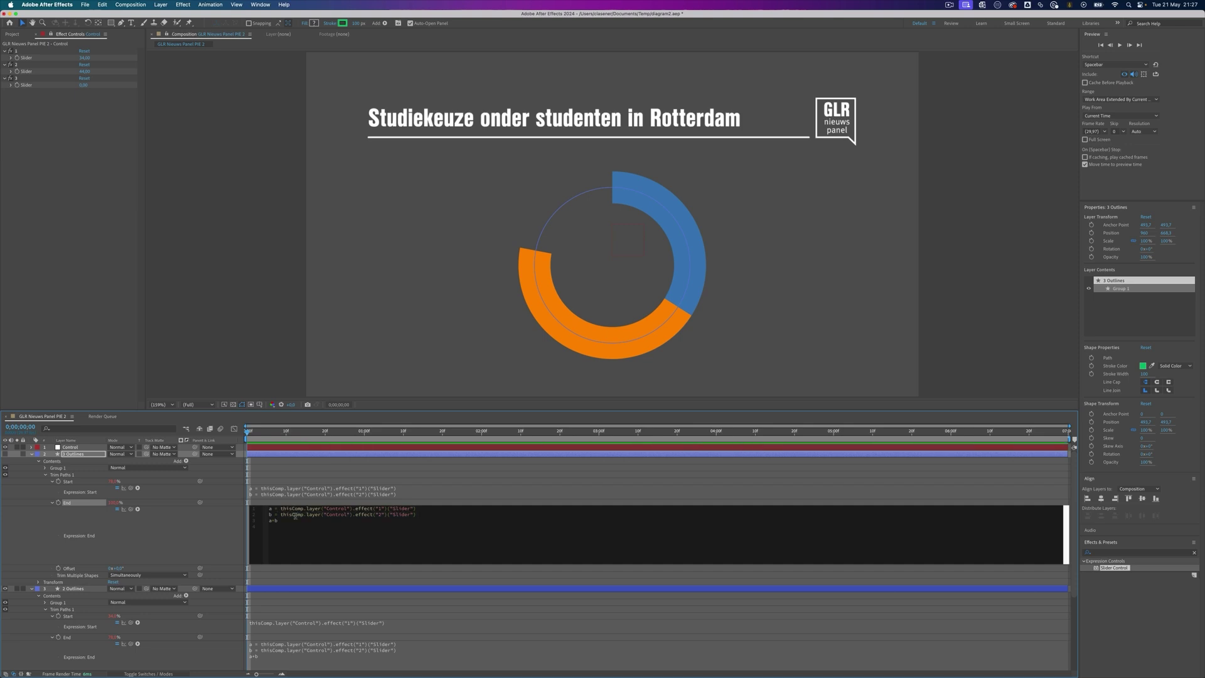
{"action": "key", "text": "Return"}
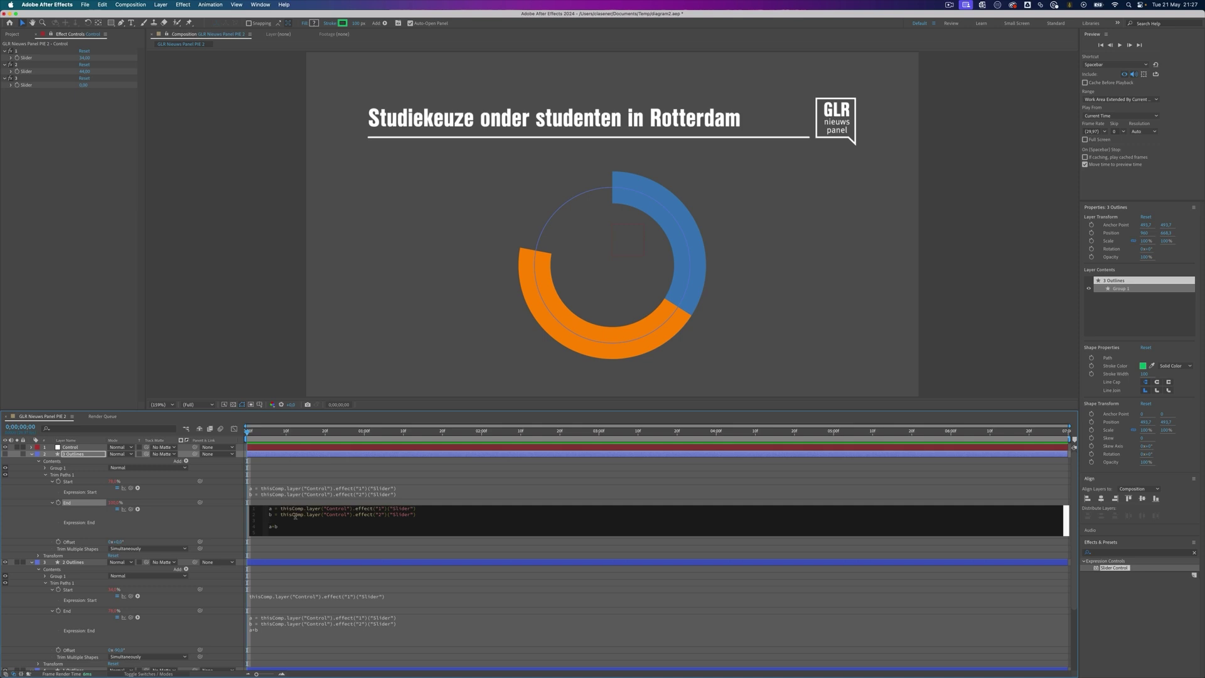
{"action": "key", "text": "cmd+v"}
{"action": "type", "text": "c"}
{"action": "left_click", "coordinate": [379, 520]}
{"action": "type", "text": "3"}
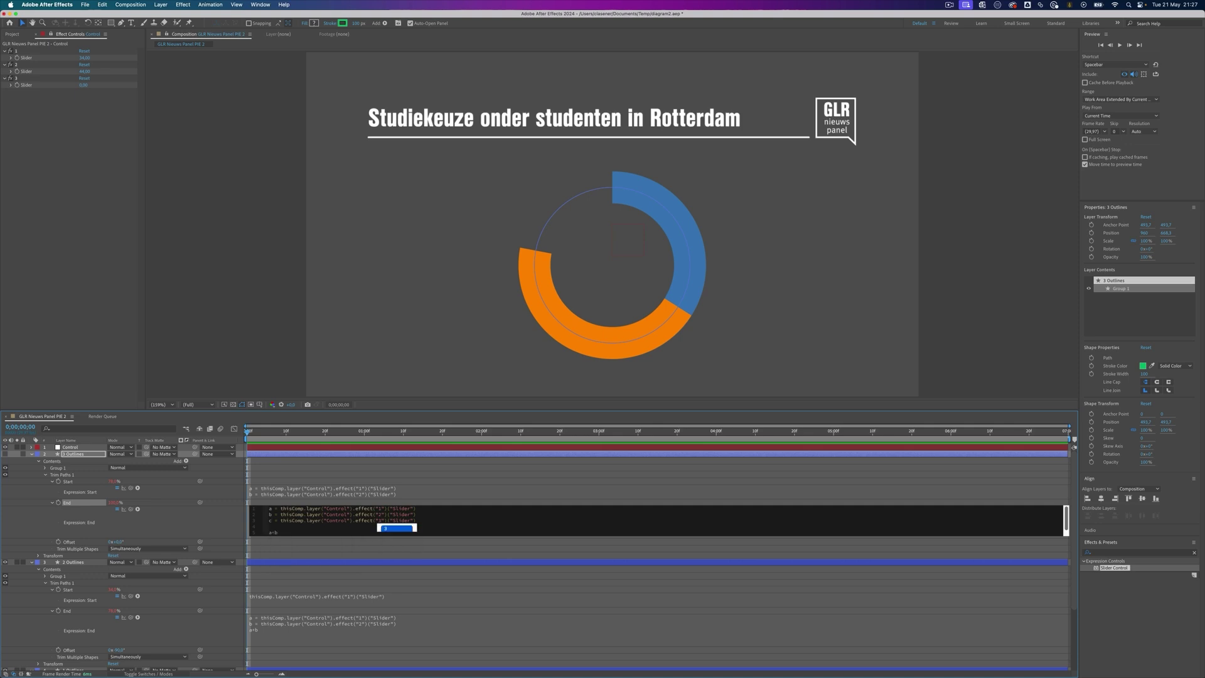
{"action": "left_click", "coordinate": [277, 532]}
{"action": "left_click", "coordinate": [973, 251]}
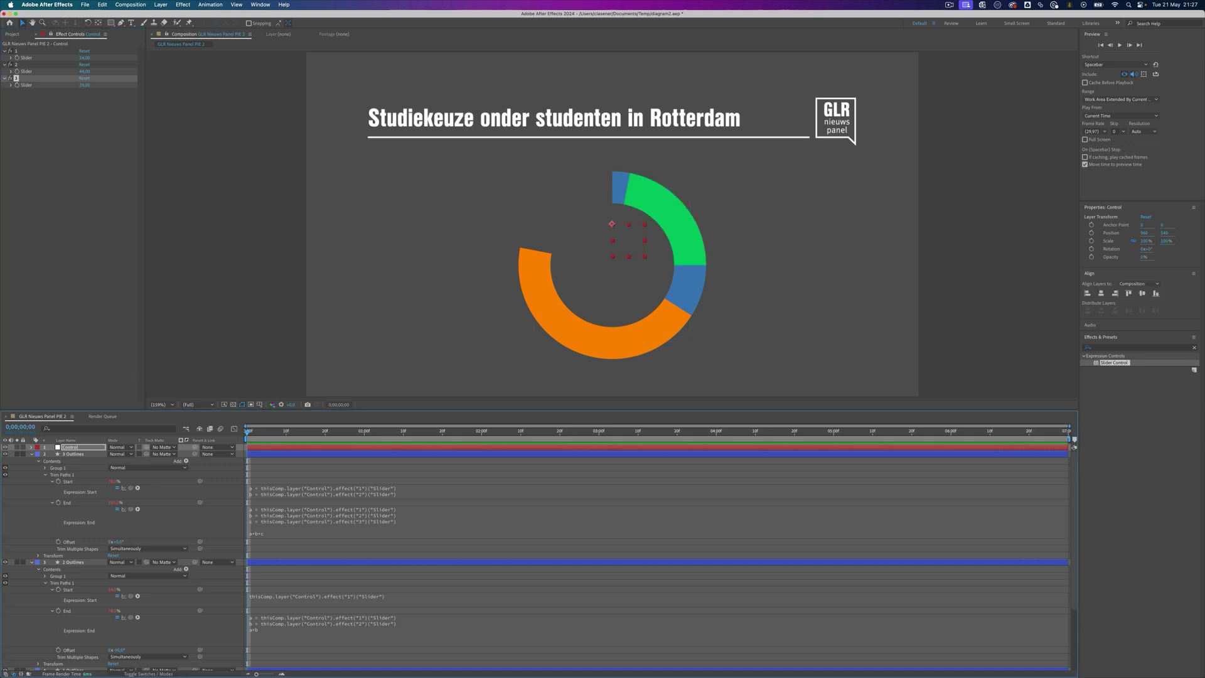
Give the green segment a -90° Trim Paths offset and set Slider 3 to 44 to close the ring.
{"action": "left_click_drag", "start_coordinate": [84, 85], "coordinate": [74, 85]}
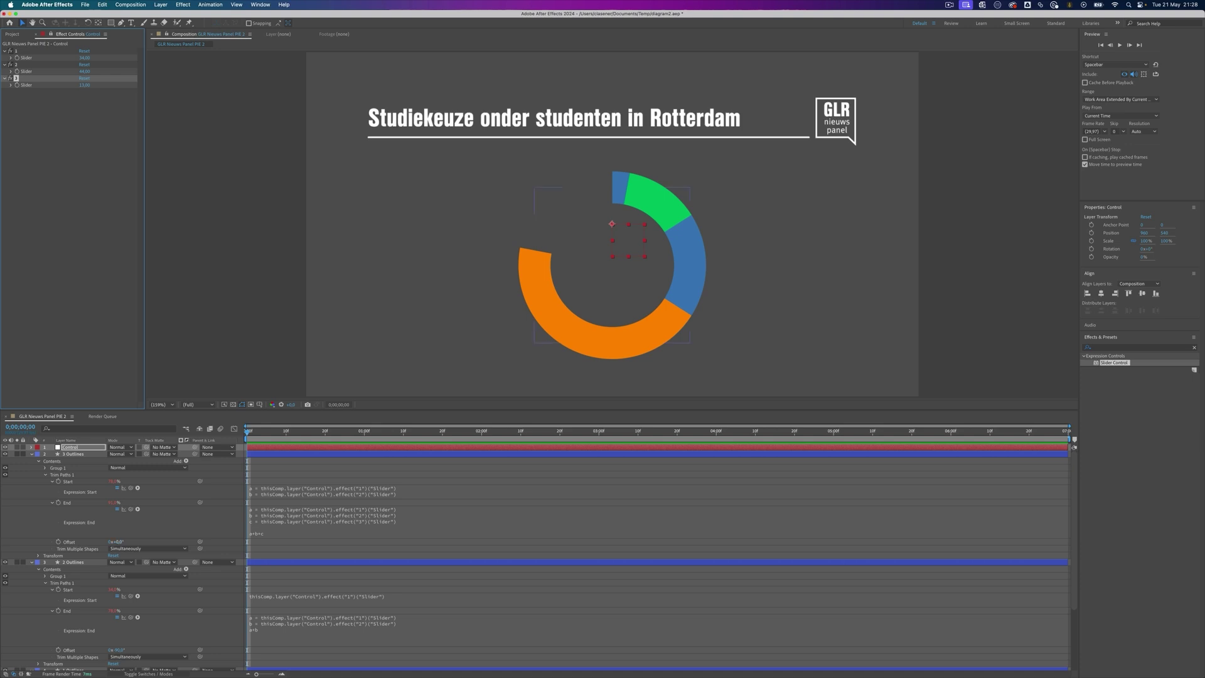
{"action": "left_click", "coordinate": [119, 541]}
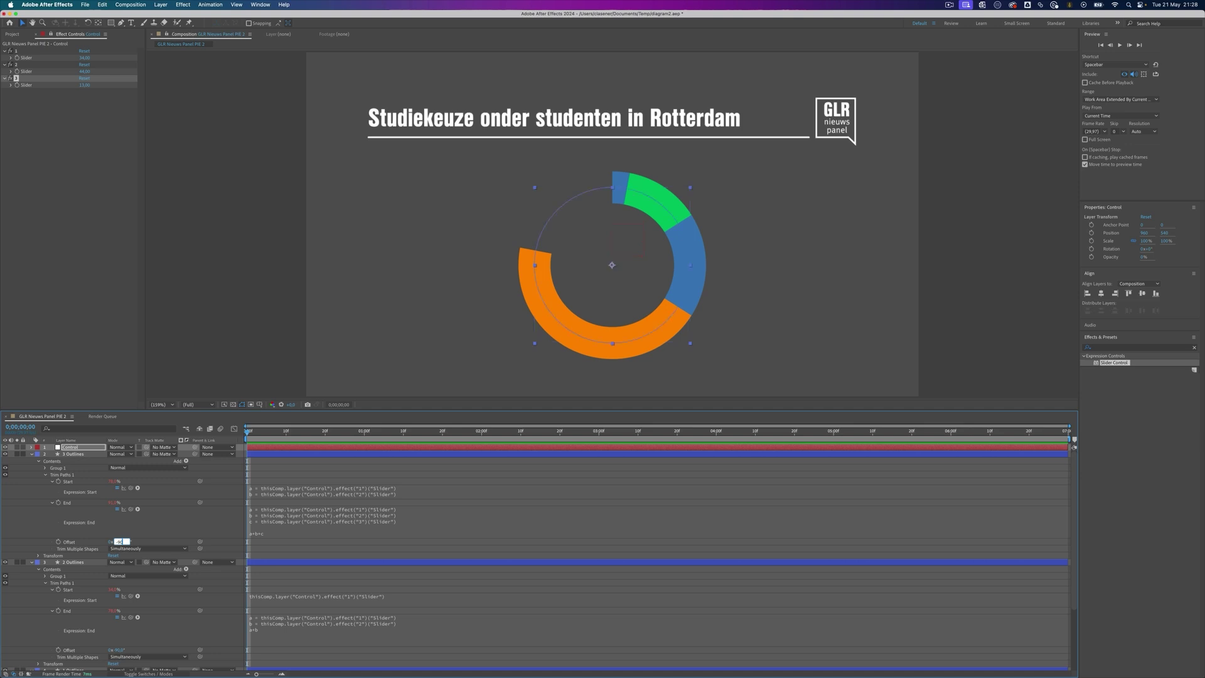
{"action": "key", "text": "Return"}
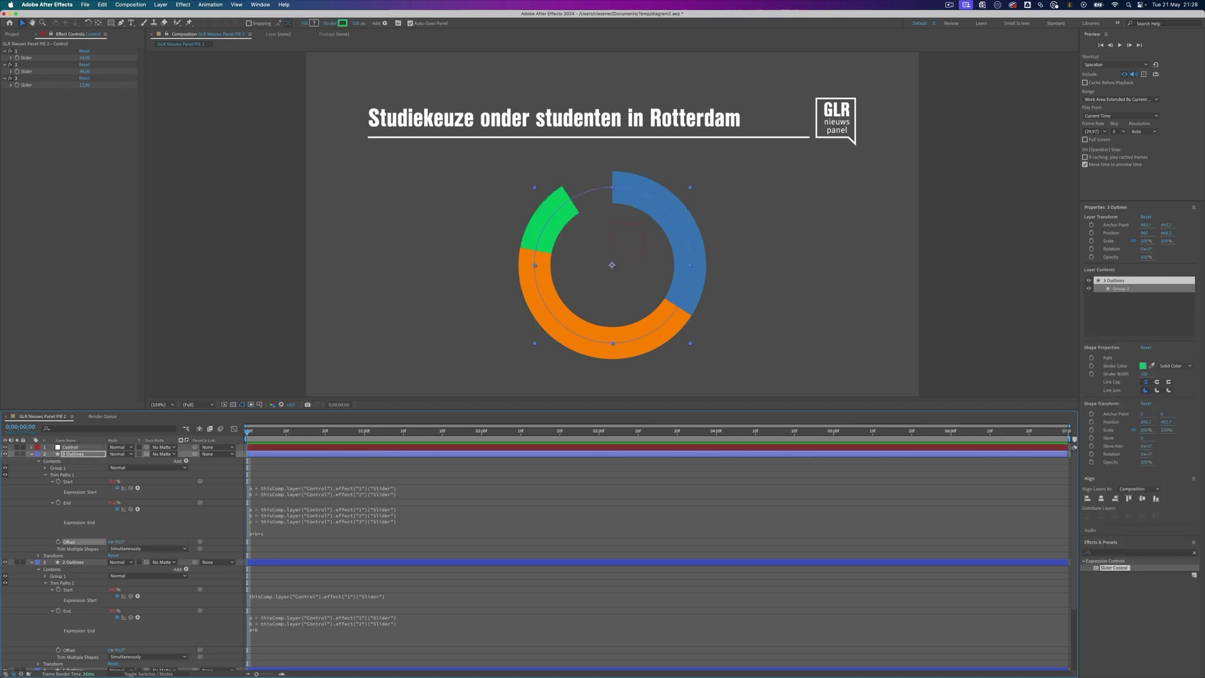
{"action": "mouse_move", "coordinate": [84, 85]}
{"action": "left_mouse_down"}
{"action": "mouse_move", "coordinate": [94, 85]}
{"action": "mouse_move", "coordinate": [83, 85]}
{"action": "left_mouse_up"}
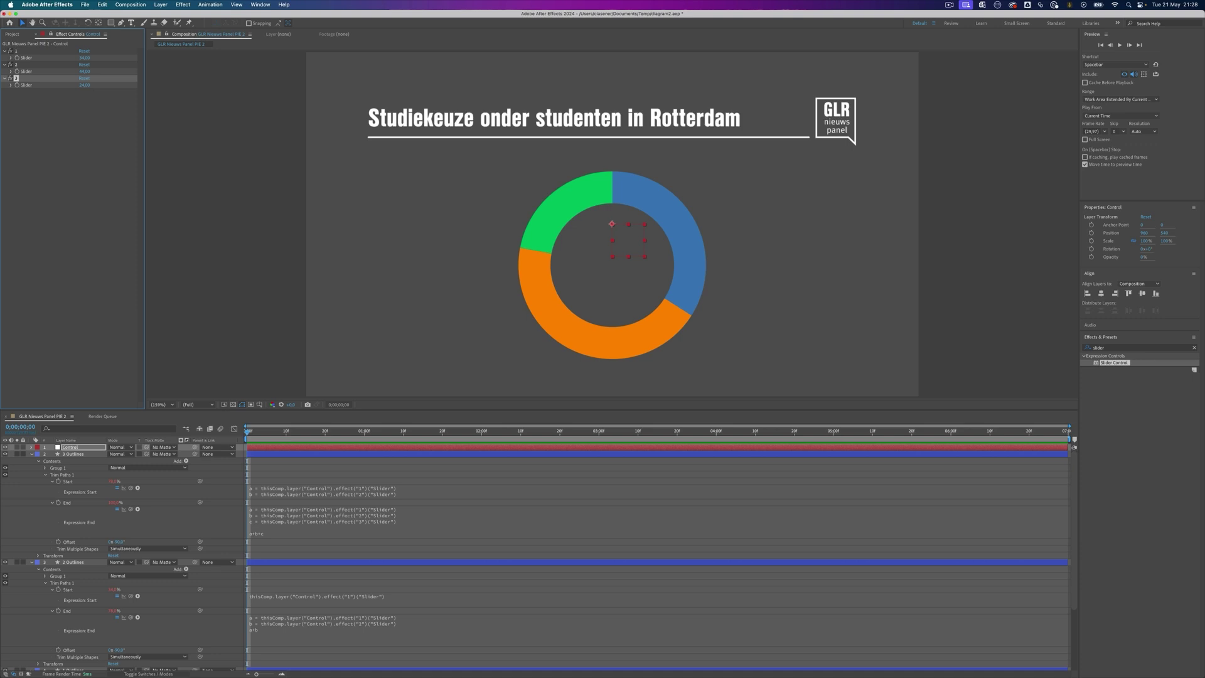
{"action": "key", "text": "super+t"}
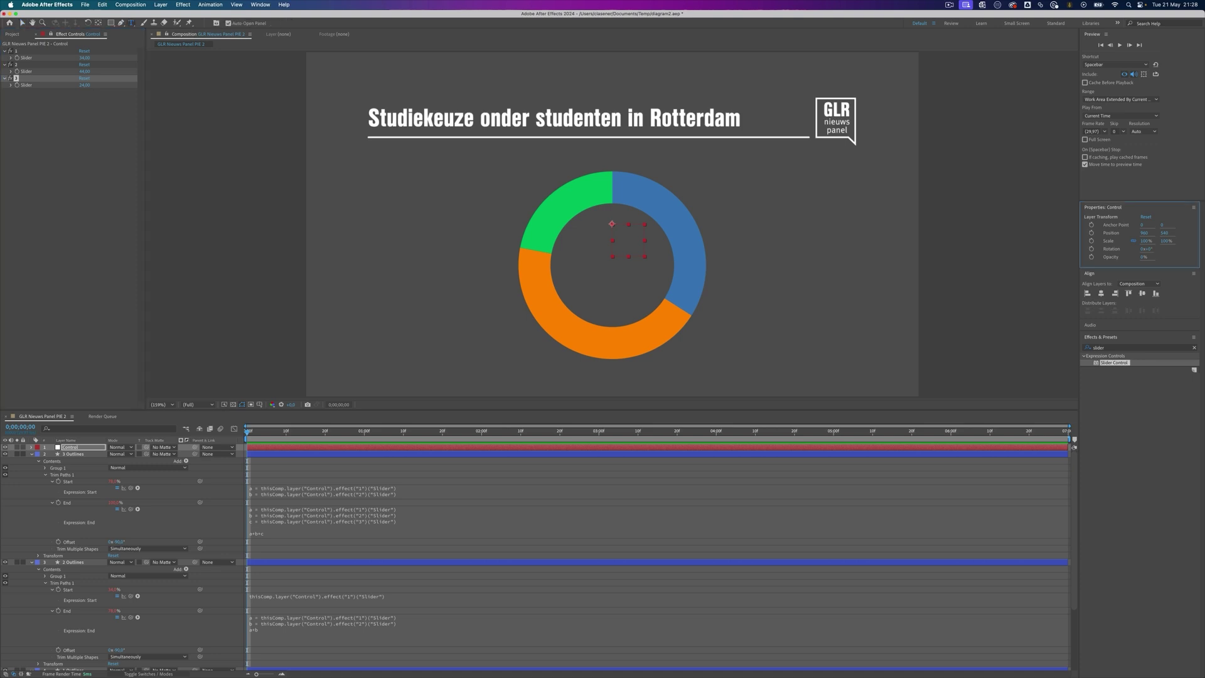
Add a '100%' text layer at the bottom left and start an expression on its Source Text.
{"action": "left_click", "coordinate": [327, 373]}
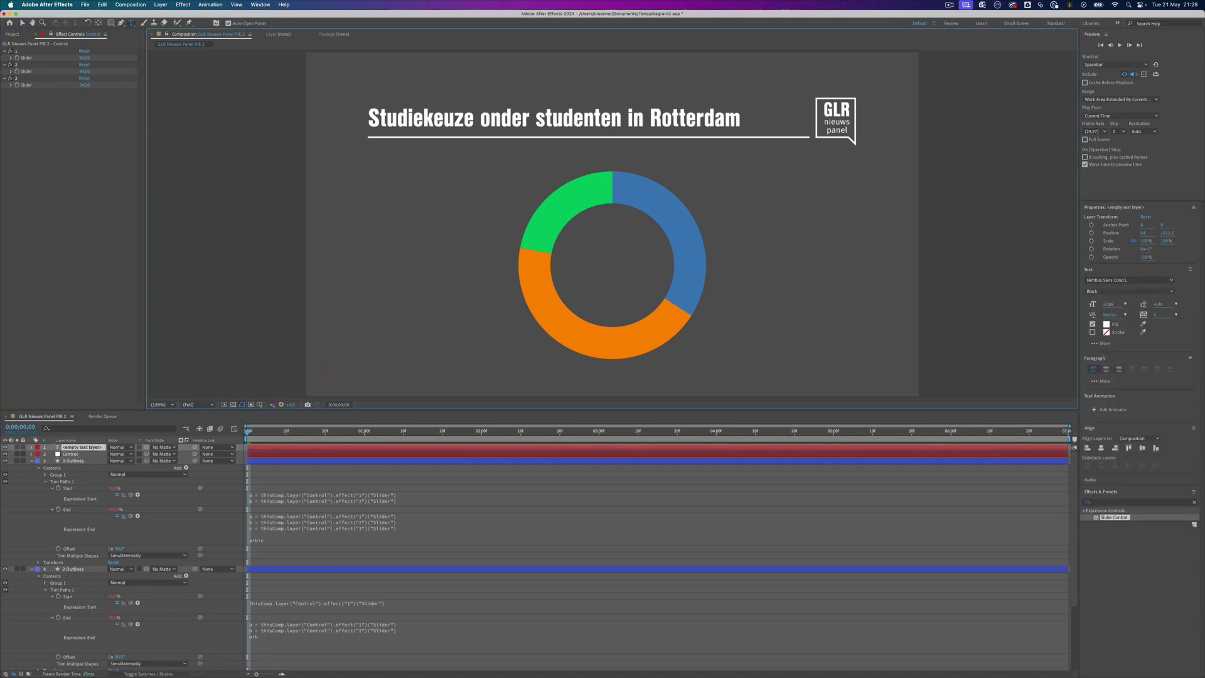
{"action": "type", "text": "100"}
{"action": "type", "text": "%"}
{"action": "left_click", "coordinate": [31, 447]}
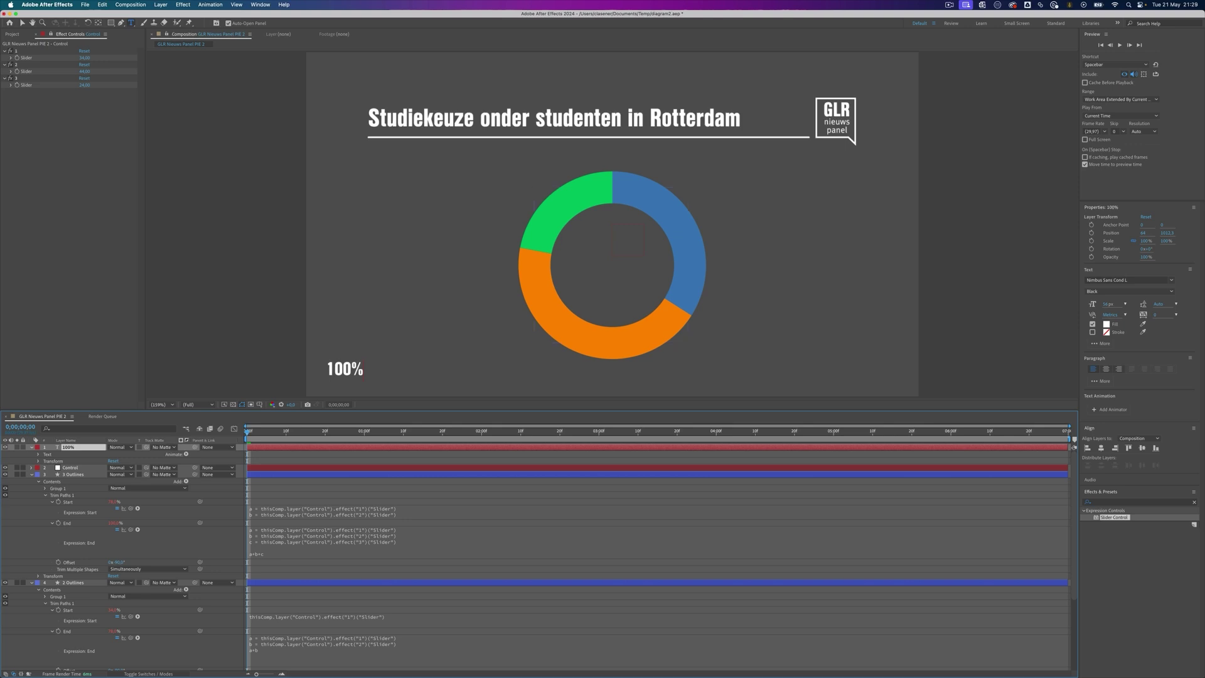
{"action": "left_click", "coordinate": [38, 454]}
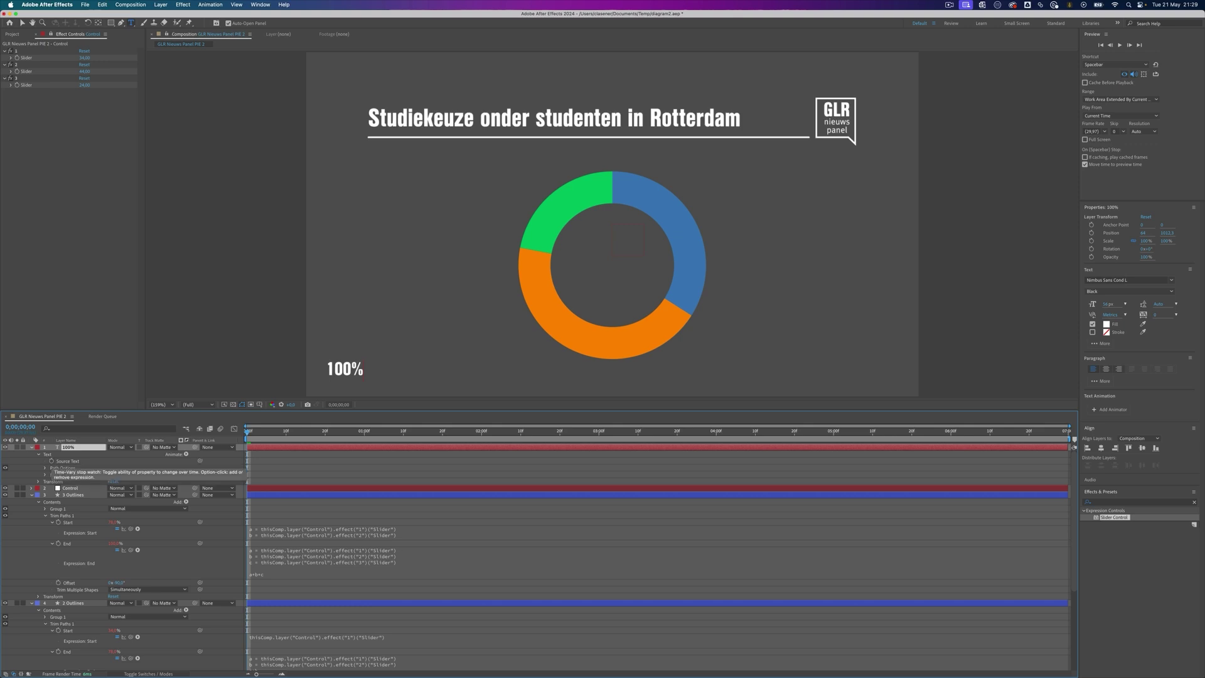
{"action": "left_click", "coordinate": [51, 461], "text": "alt"}
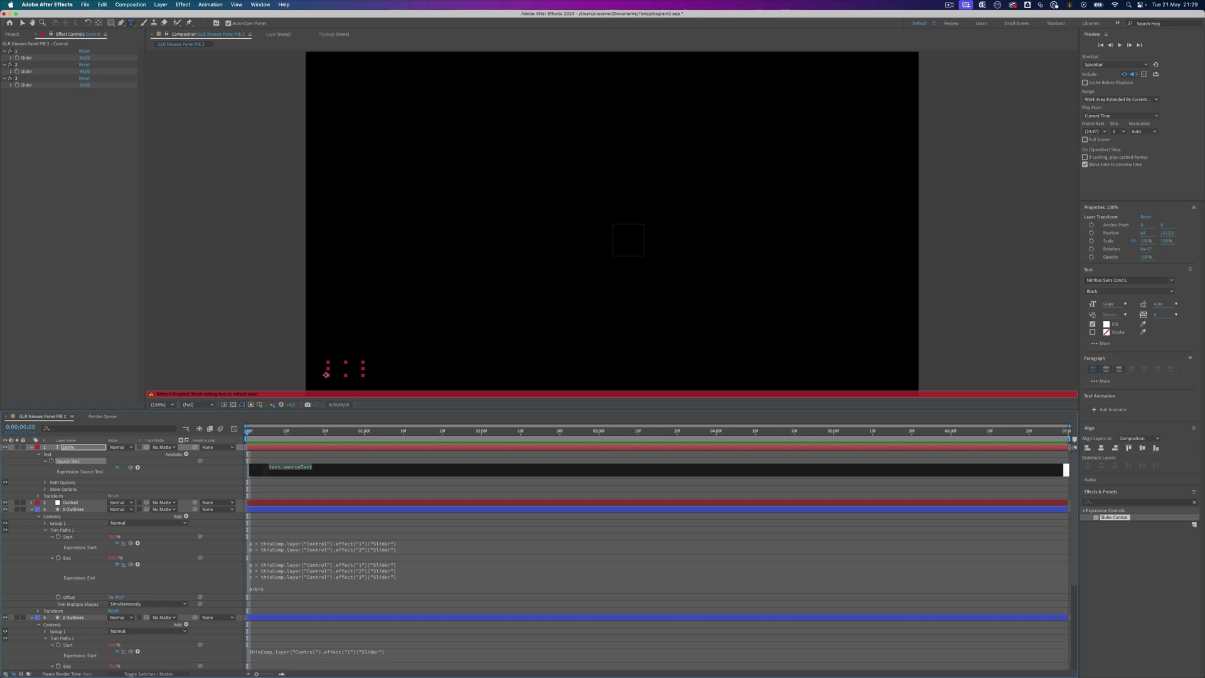
Pick-whip the Source Text expression to Sliders 1, 2 and 3 on three separate lines.
{"action": "left_click_drag", "start_coordinate": [130, 467], "coordinate": [24, 72]}
{"action": "left_click_drag", "start_coordinate": [27, 58], "coordinate": [26, 58]}
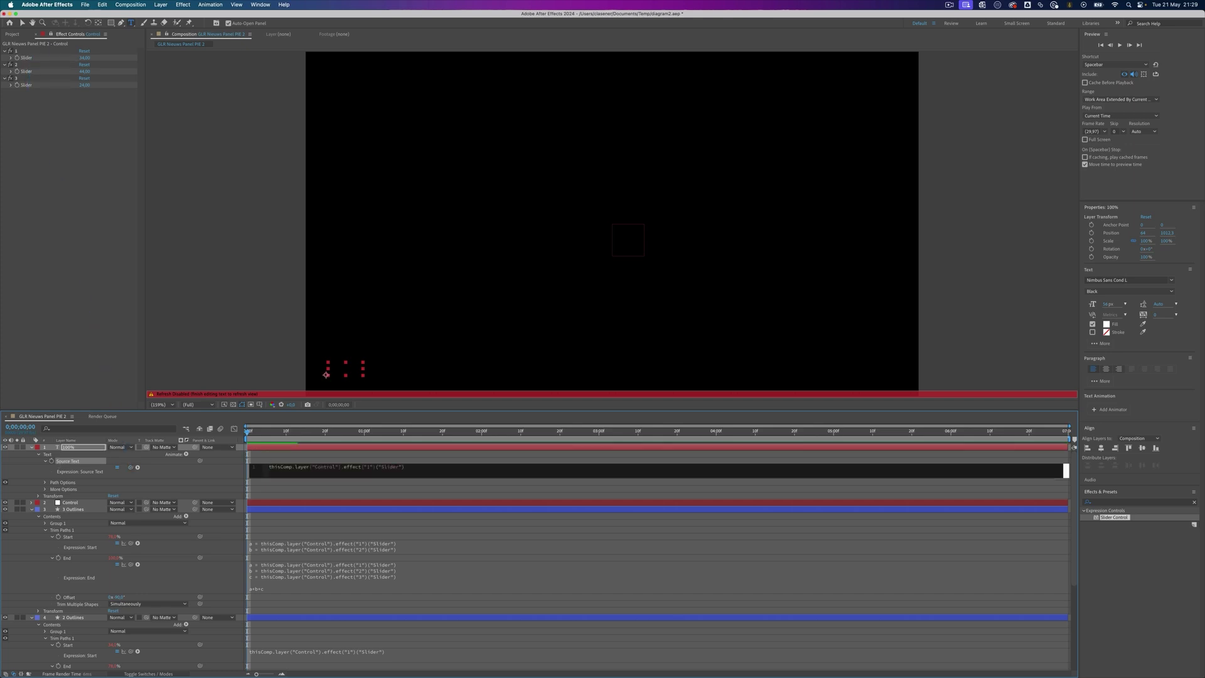
{"action": "key", "text": "Return"}
{"action": "left_click_drag", "start_coordinate": [131, 467], "coordinate": [26, 72]}
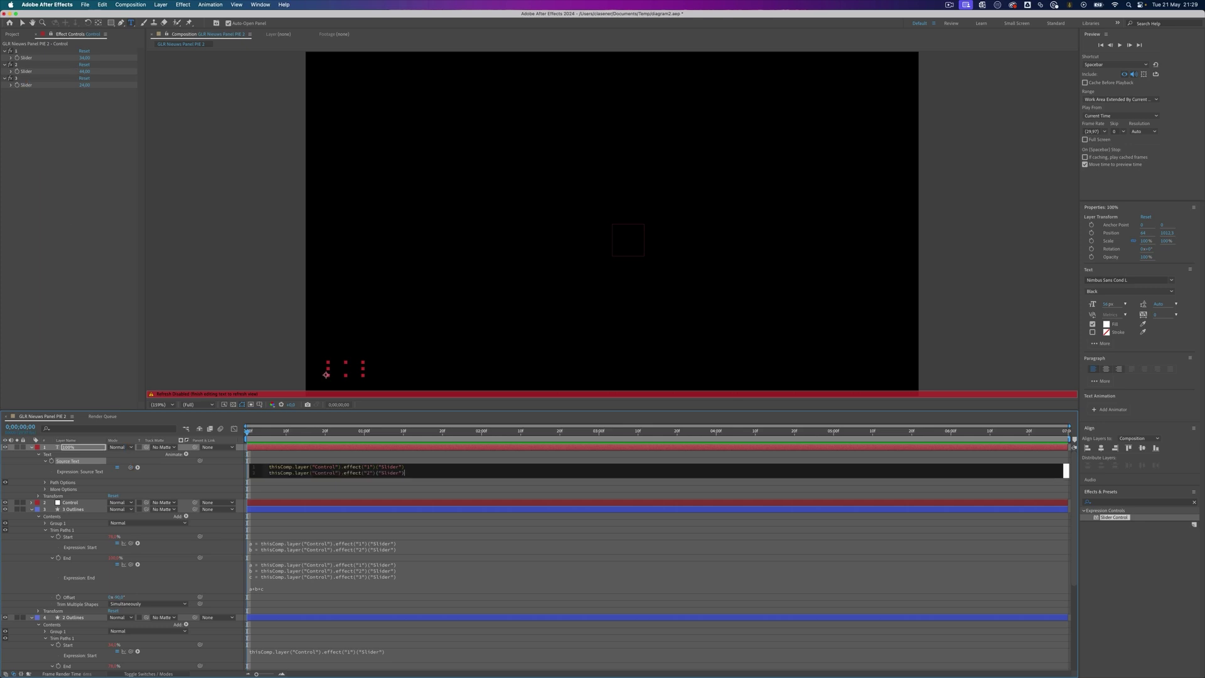
{"action": "key", "text": "Return"}
{"action": "left_click_drag", "start_coordinate": [131, 467], "coordinate": [26, 85]}
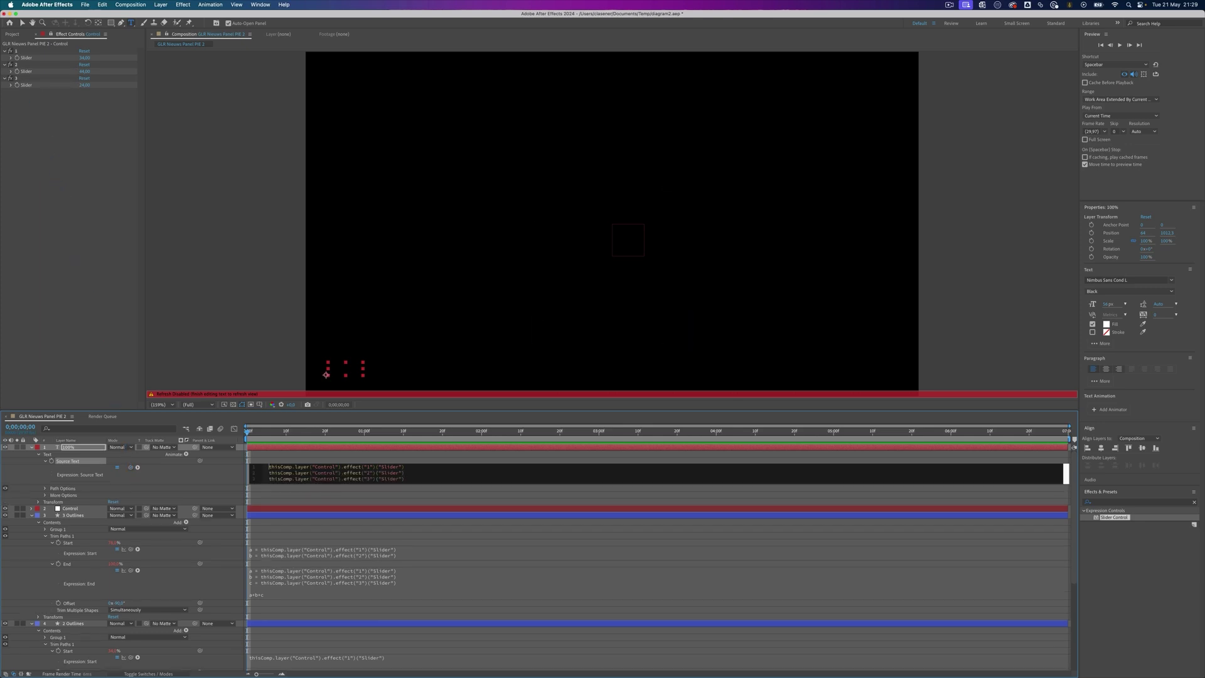
Name the slider references a, b and c, add an a+b+c total line, and commit the expression.
{"action": "type", "text": "a"}
{"action": "type", "text": " ="}
{"action": "type", "text": " b = "}
{"action": "type", "text": "c"}
{"action": "type", "text": " ="}
{"action": "key", "text": "Return"}
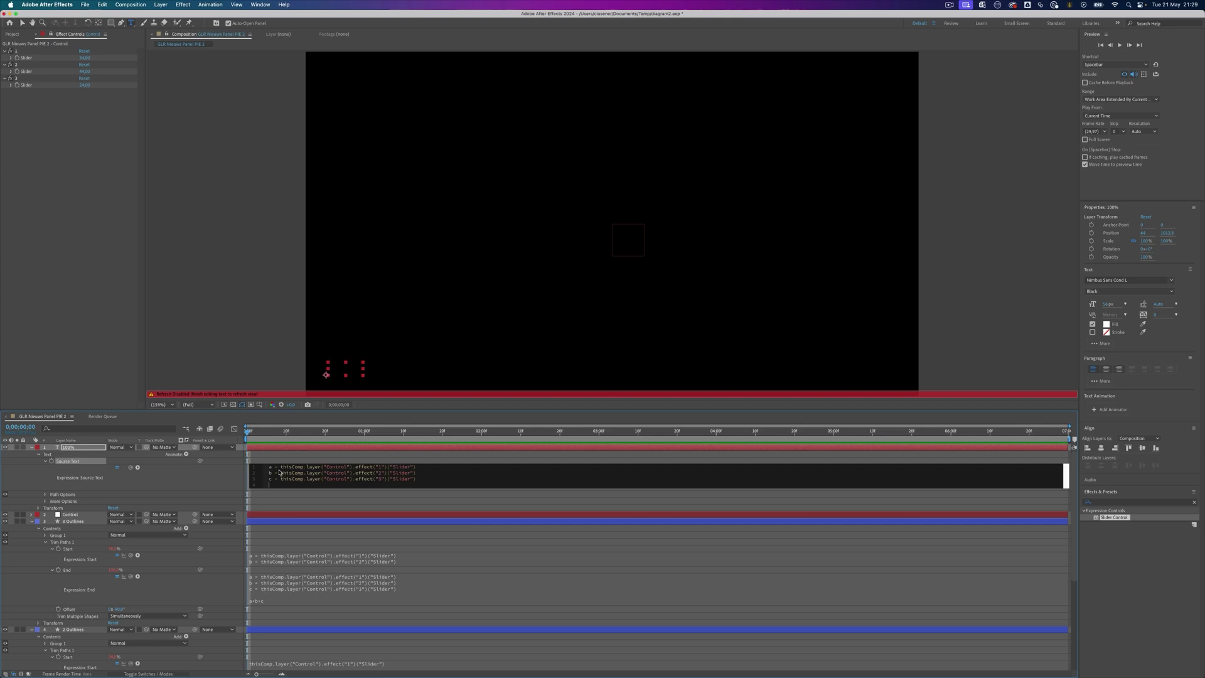
{"action": "type", "text": "a+b+c"}
{"action": "left_click", "coordinate": [236, 334]}
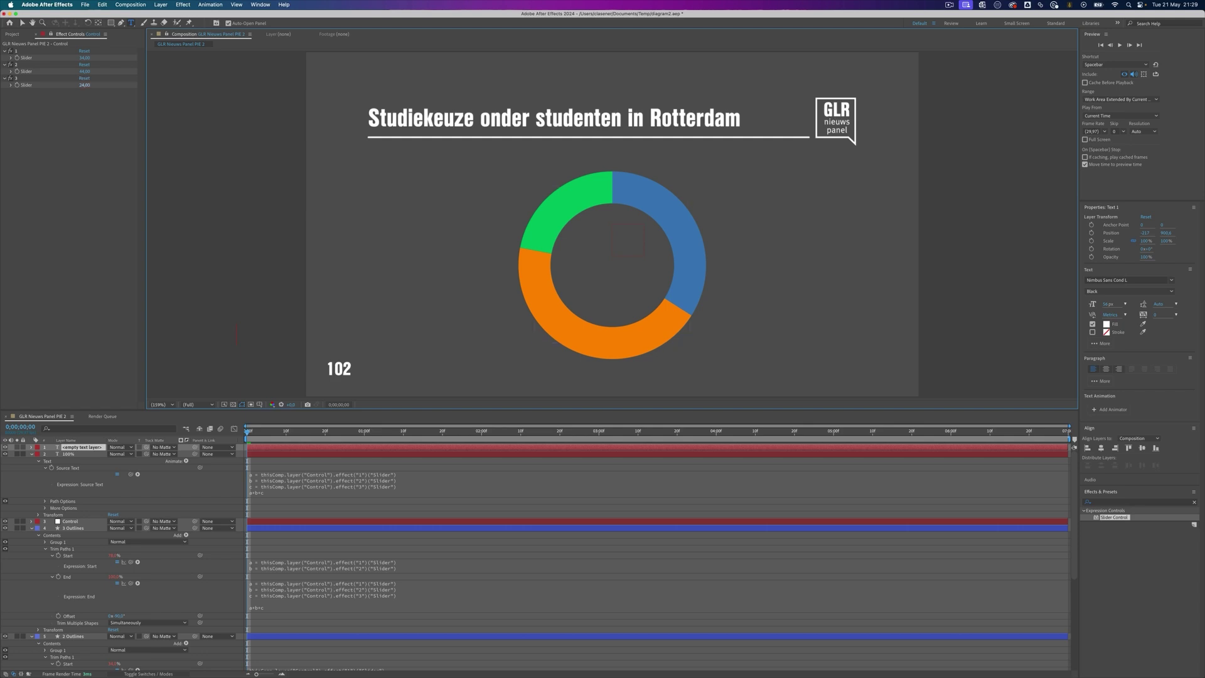
Lower Slider 3 until the green arc just closes the ring and the label reads exactly 100.
{"action": "left_click_drag", "start_coordinate": [84, 85], "coordinate": [85, 85]}
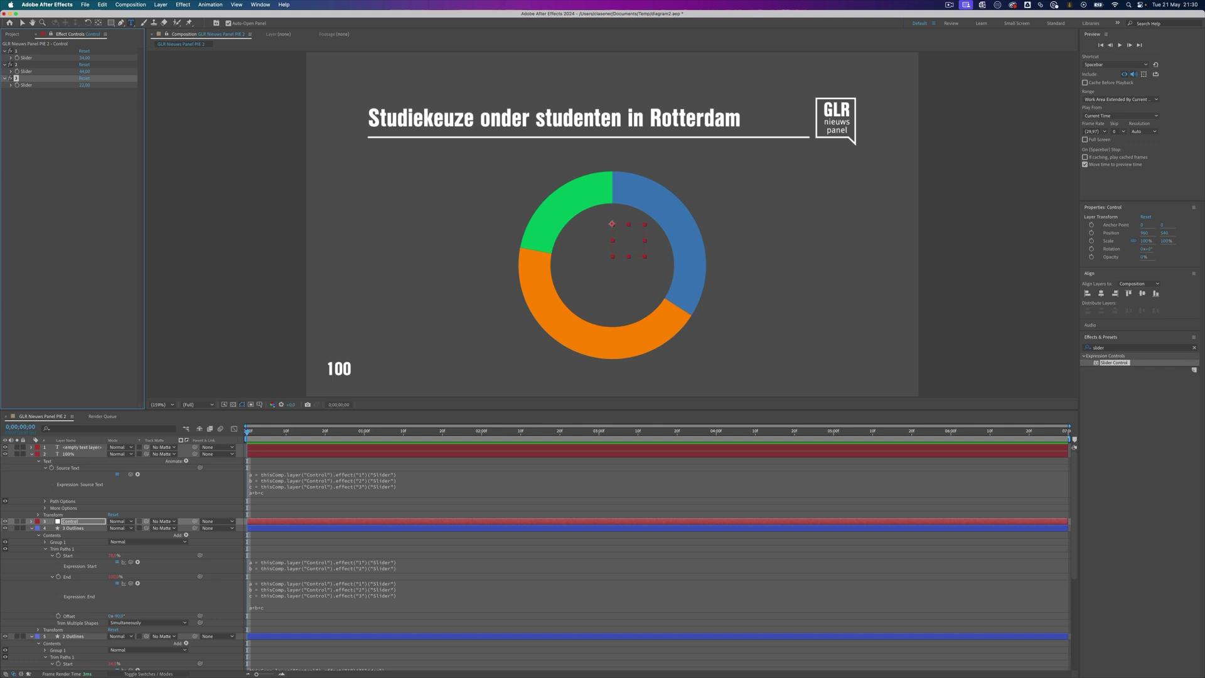
Make the empty text layer a guide layer and collapse the 100% layer's properties.
{"action": "right_click", "coordinate": [76, 447]}
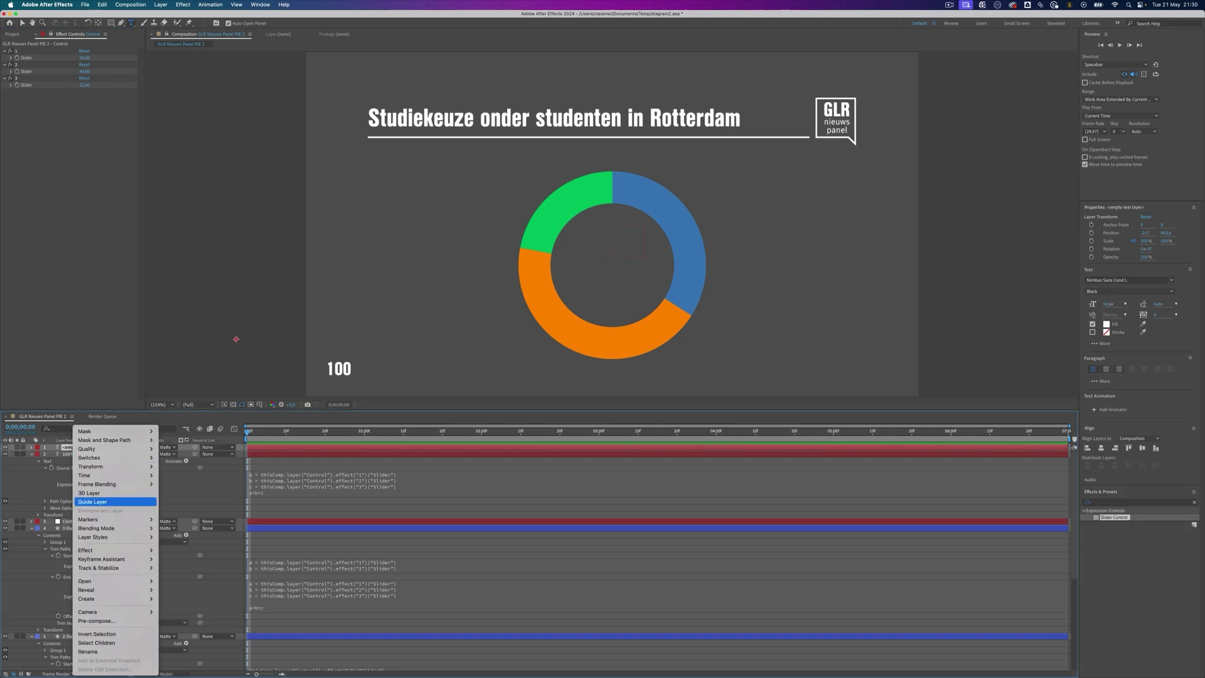
{"action": "left_click", "coordinate": [92, 502]}
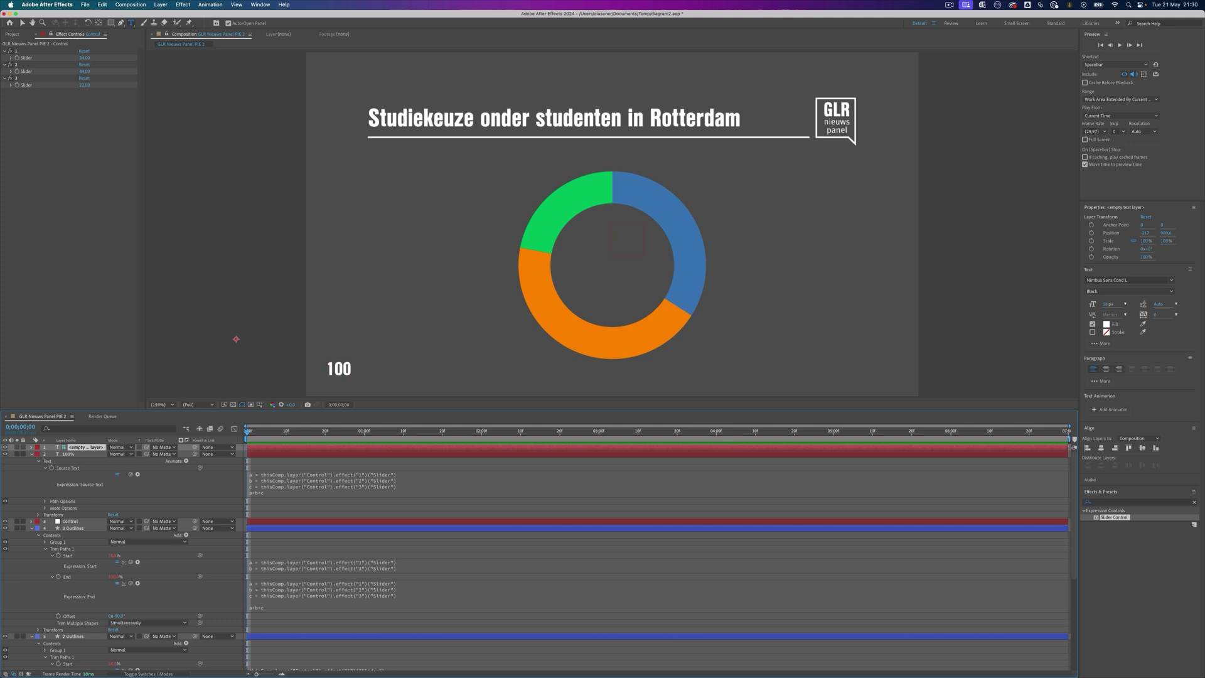
{"action": "left_click", "coordinate": [32, 454]}
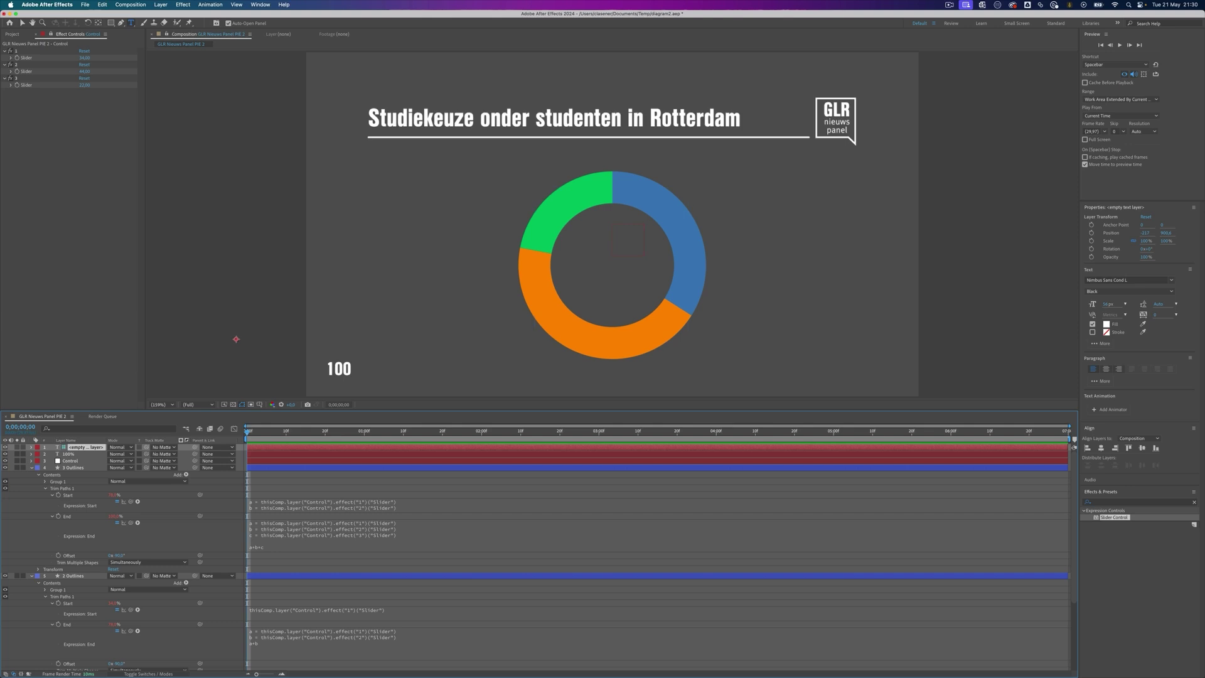
Collapse the 3, 2 and 1 Outlines layers and expand Control > Effects > 1 to show its Slider.
{"action": "left_click", "coordinate": [70, 460]}
{"action": "left_click", "coordinate": [31, 467]}
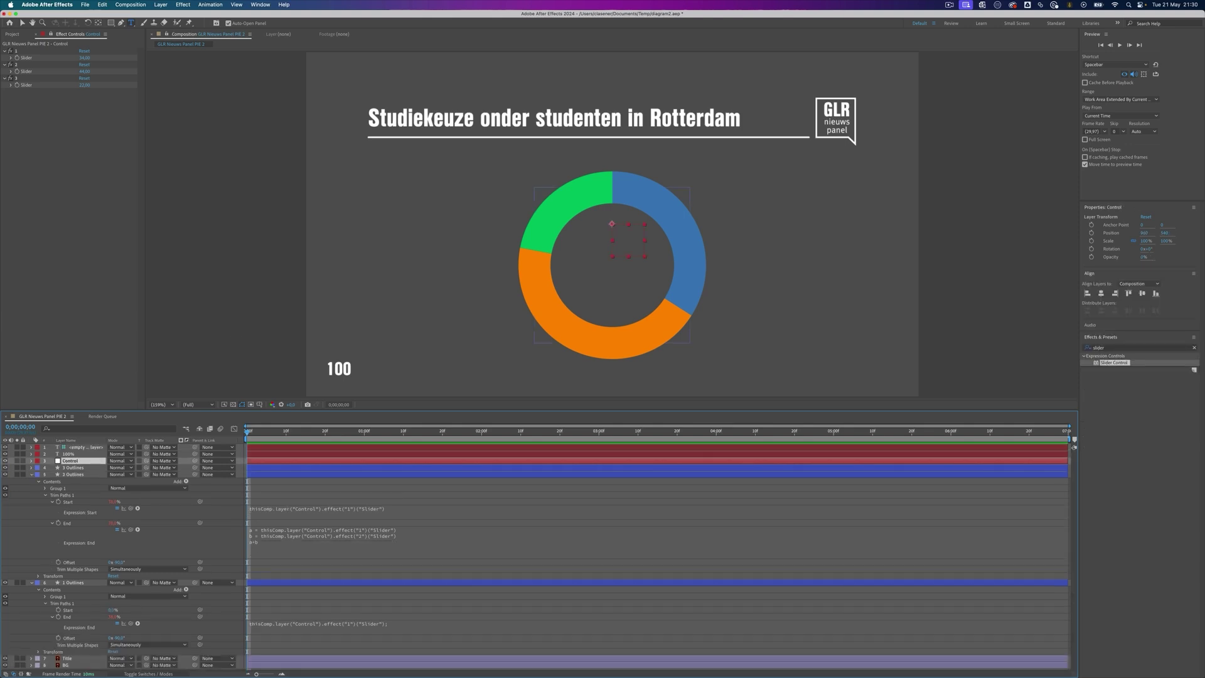
{"action": "left_click", "coordinate": [31, 475]}
{"action": "left_click", "coordinate": [32, 482]}
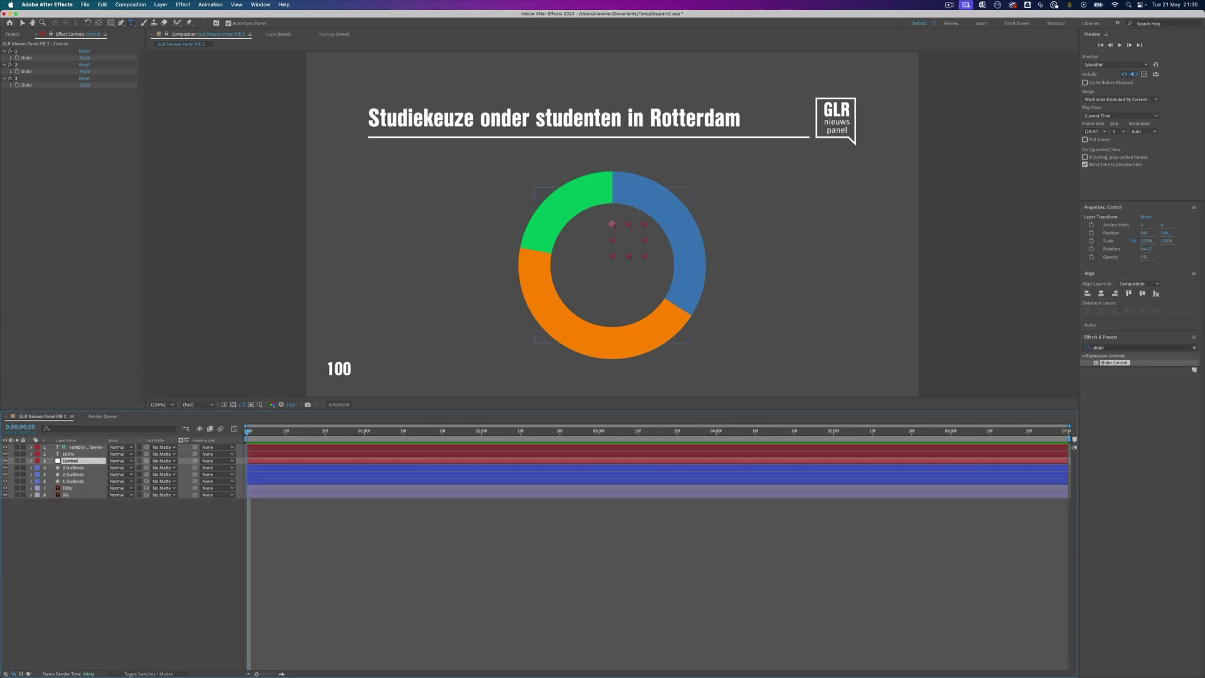
{"action": "left_click", "coordinate": [31, 461]}
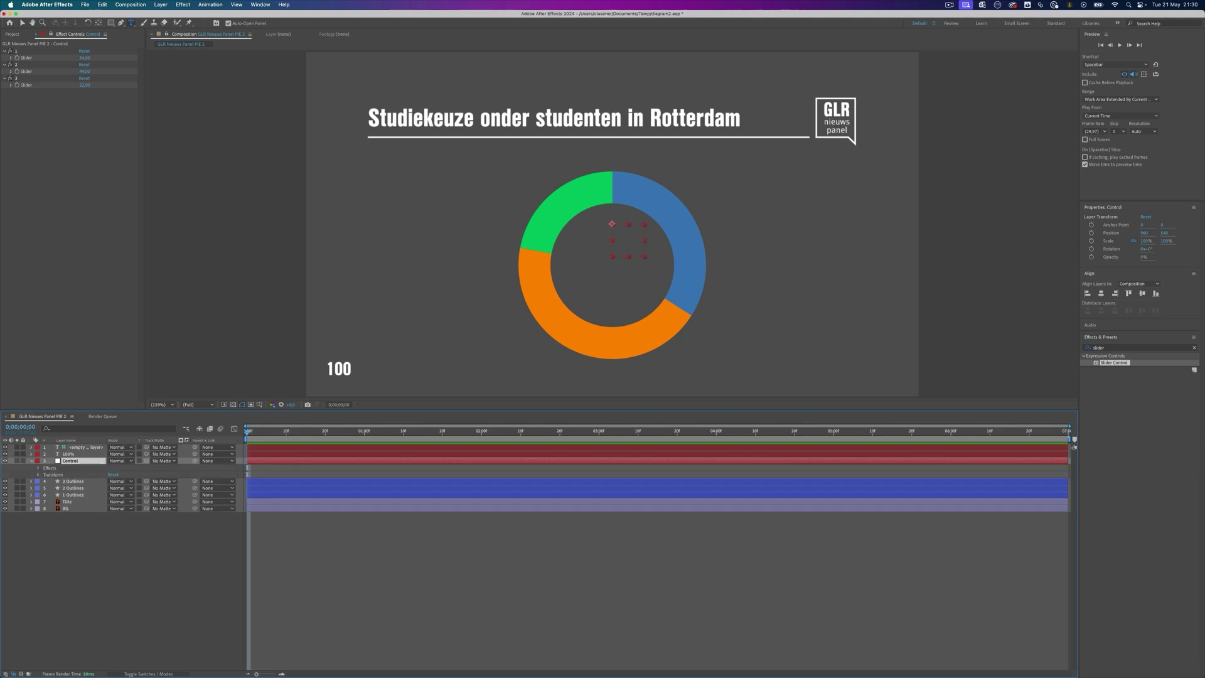
{"action": "left_click", "coordinate": [38, 467]}
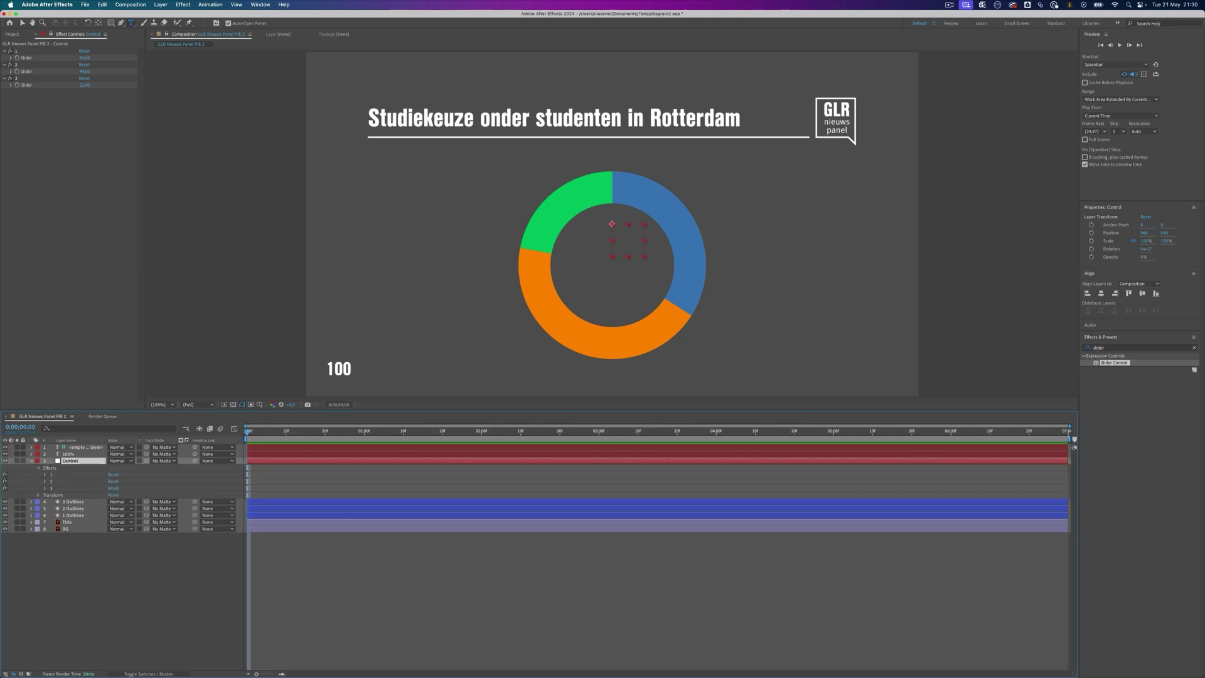
{"action": "left_click", "coordinate": [46, 474]}
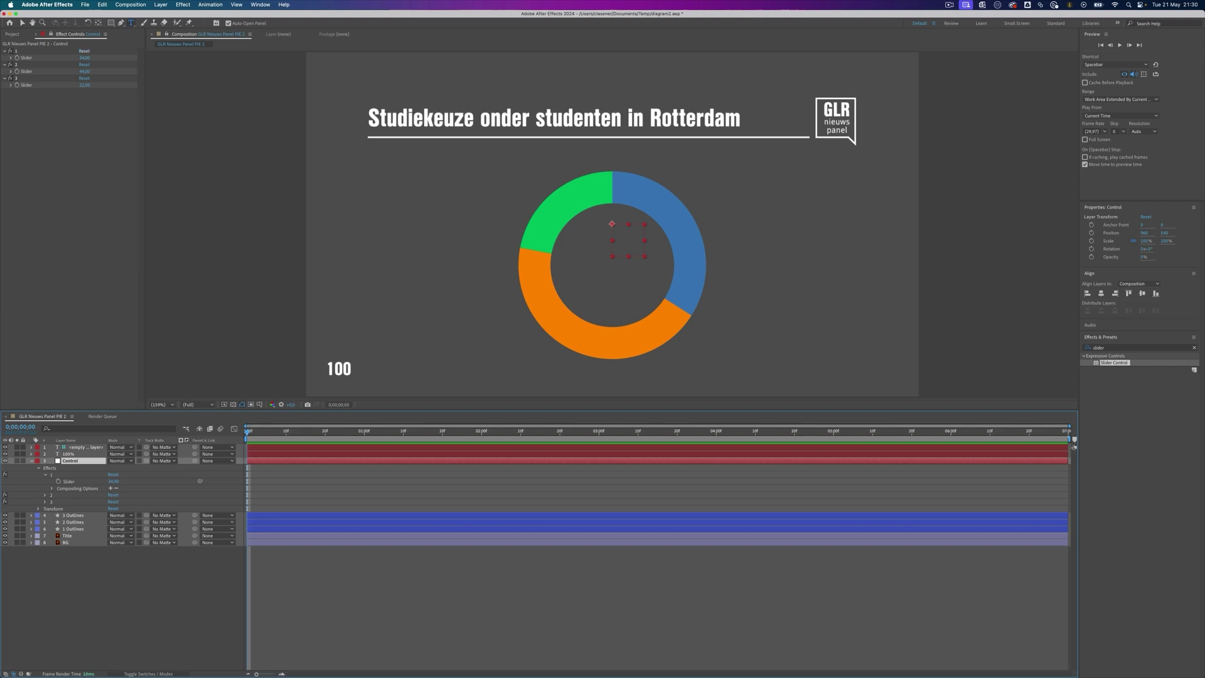
Set sliders 1, 2 and 3 to 0 and keyframe them at frame 0.
{"action": "left_click_drag", "start_coordinate": [114, 482], "coordinate": [88, 482]}
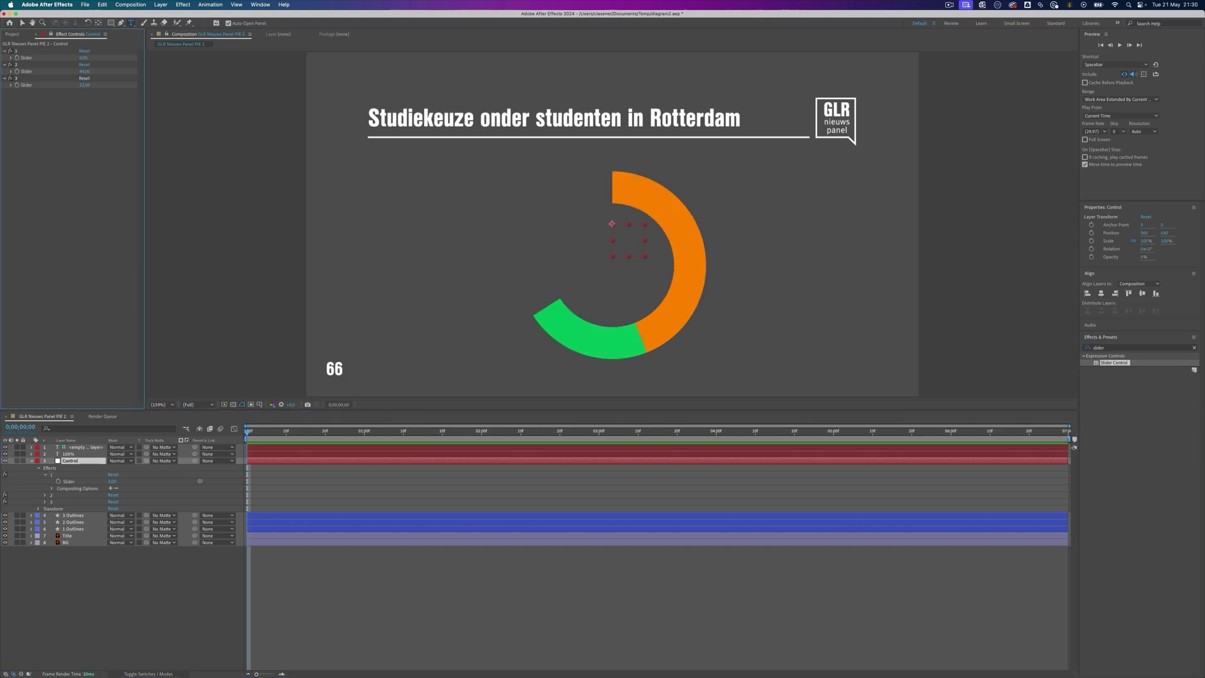
{"action": "left_click", "coordinate": [113, 502]}
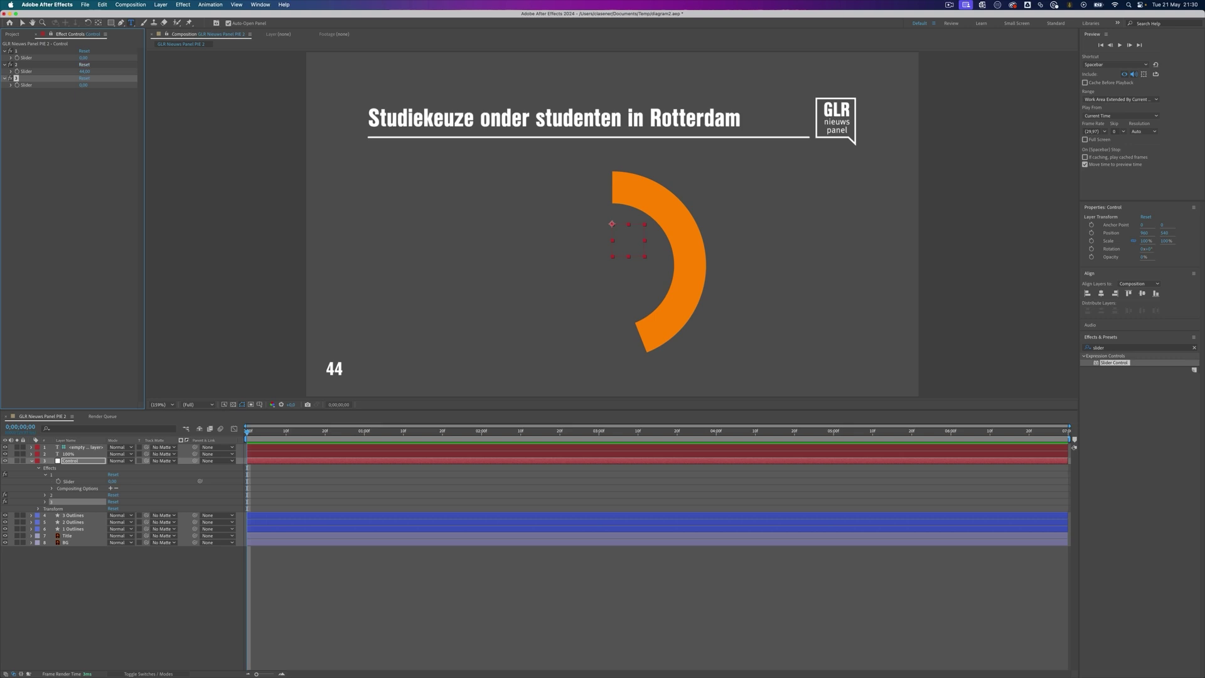
{"action": "left_click", "coordinate": [113, 495]}
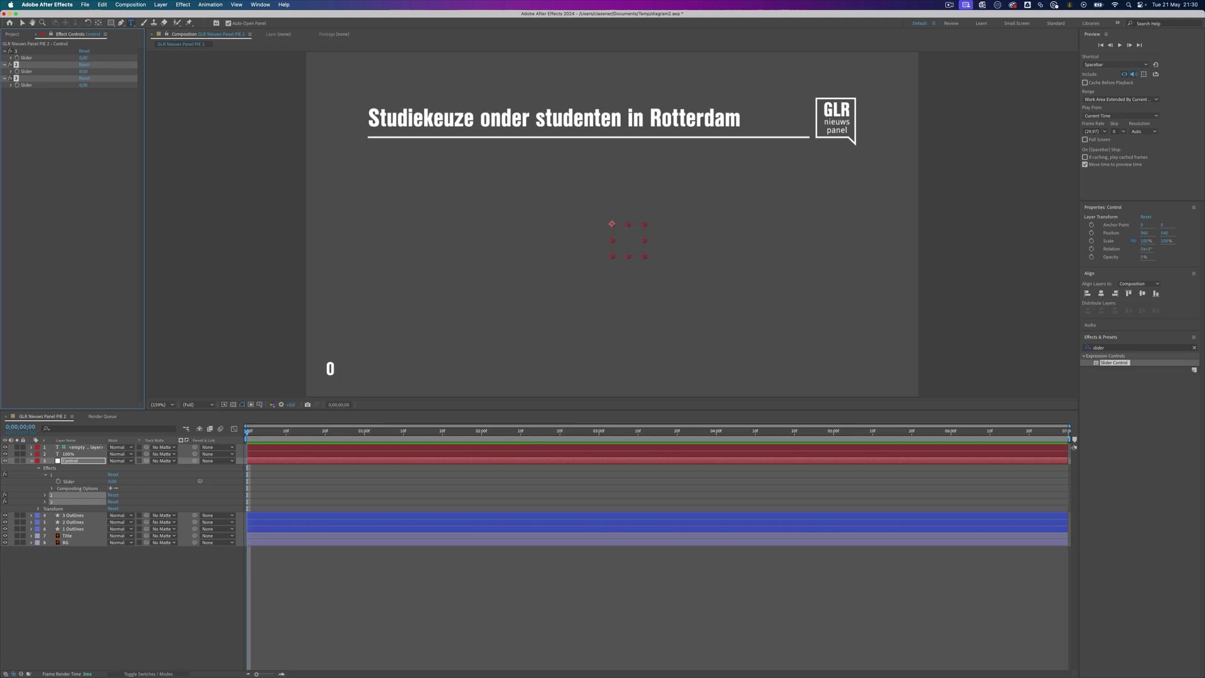
{"action": "left_click", "coordinate": [74, 482]}
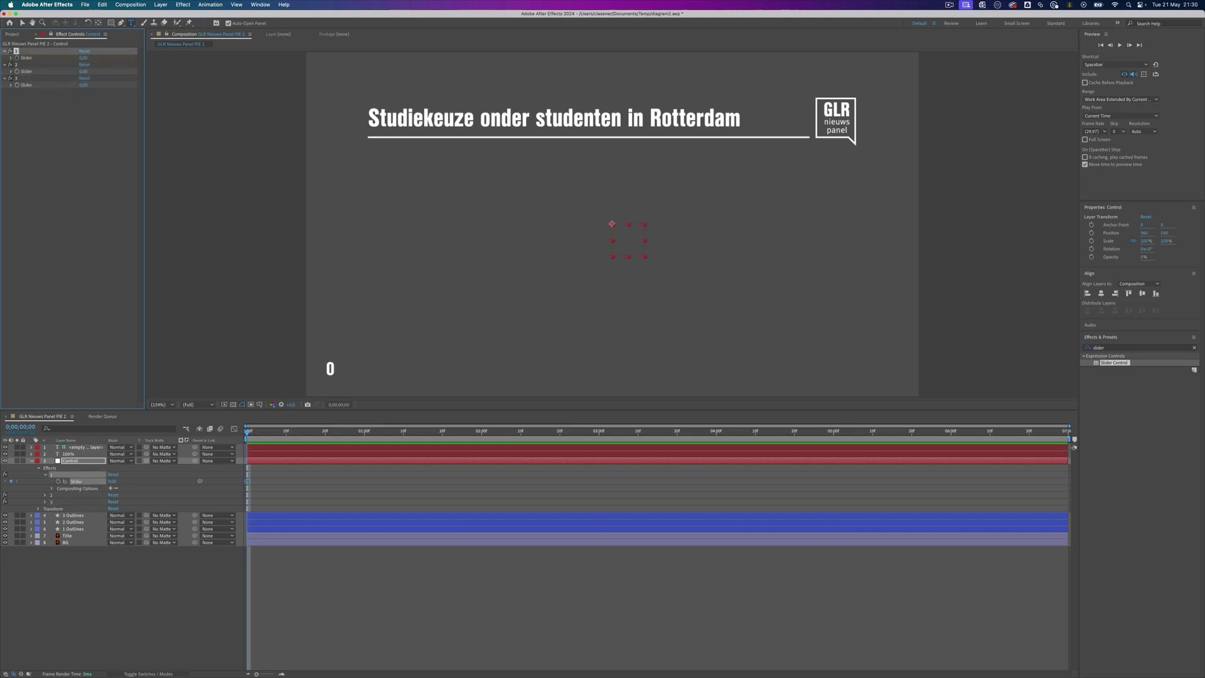
{"action": "left_click", "coordinate": [51, 494]}
{"action": "left_click", "coordinate": [52, 502]}
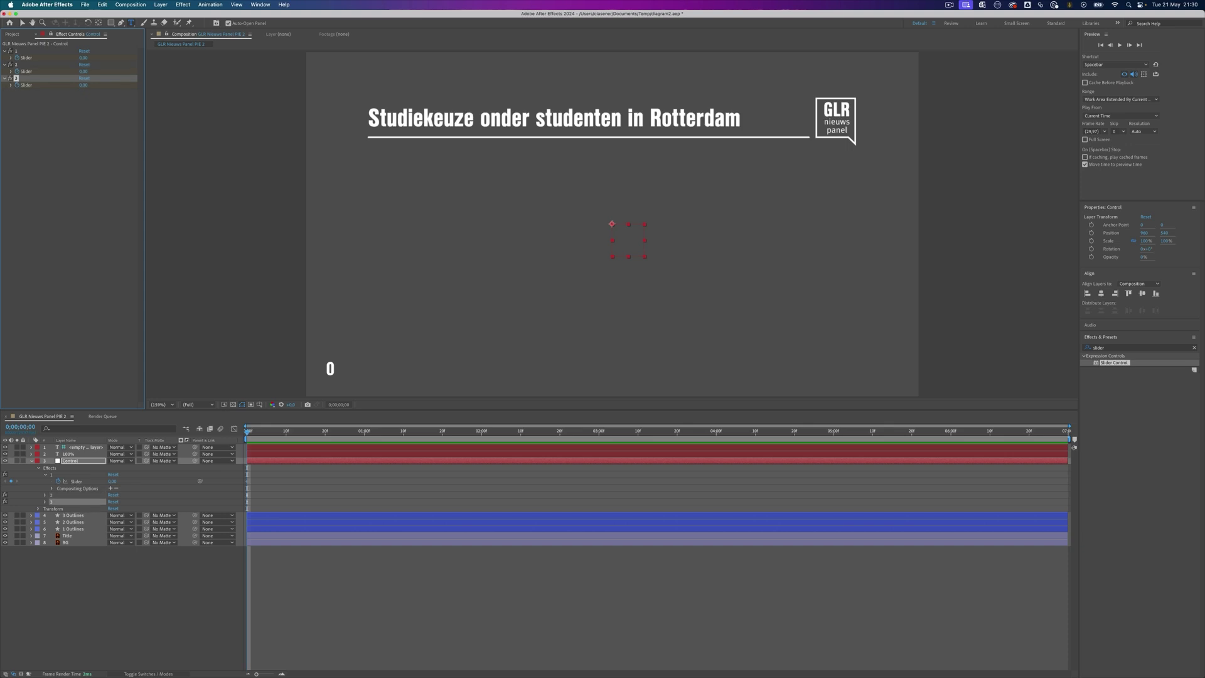
At 20 frames, set the sliders to 33, 22 and 45, then return to the start.
{"action": "key", "text": "space"}
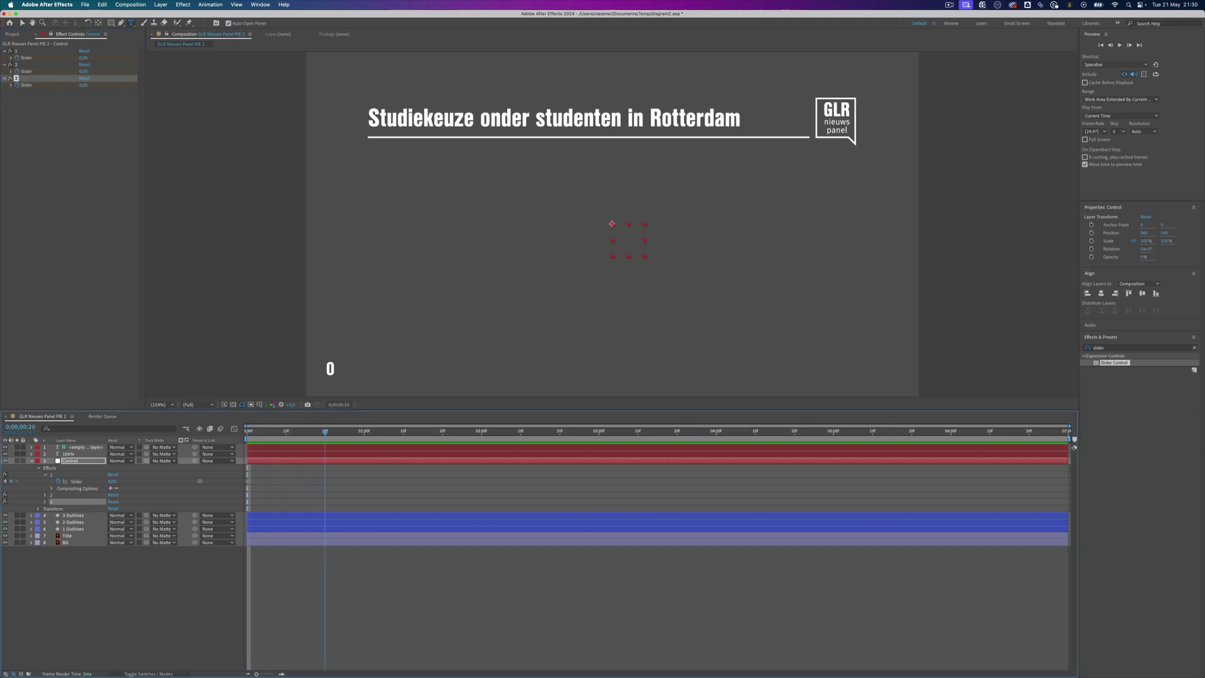
{"action": "left_click", "coordinate": [84, 57]}
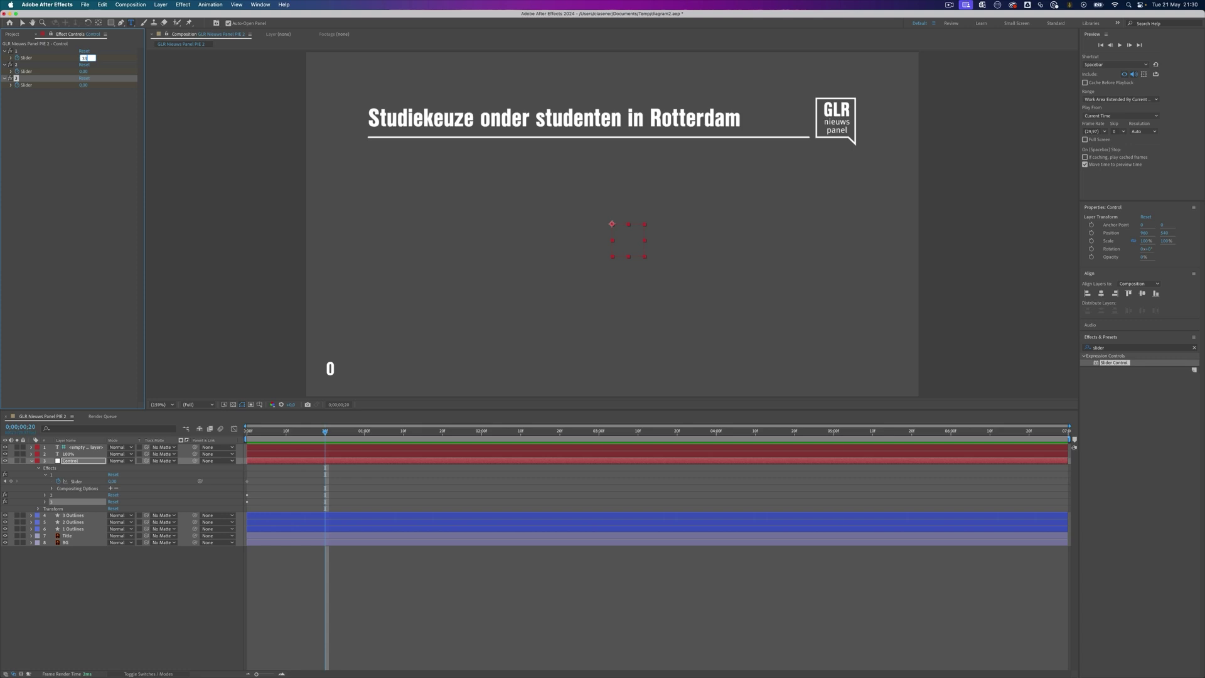
{"action": "key", "text": "Tab"}
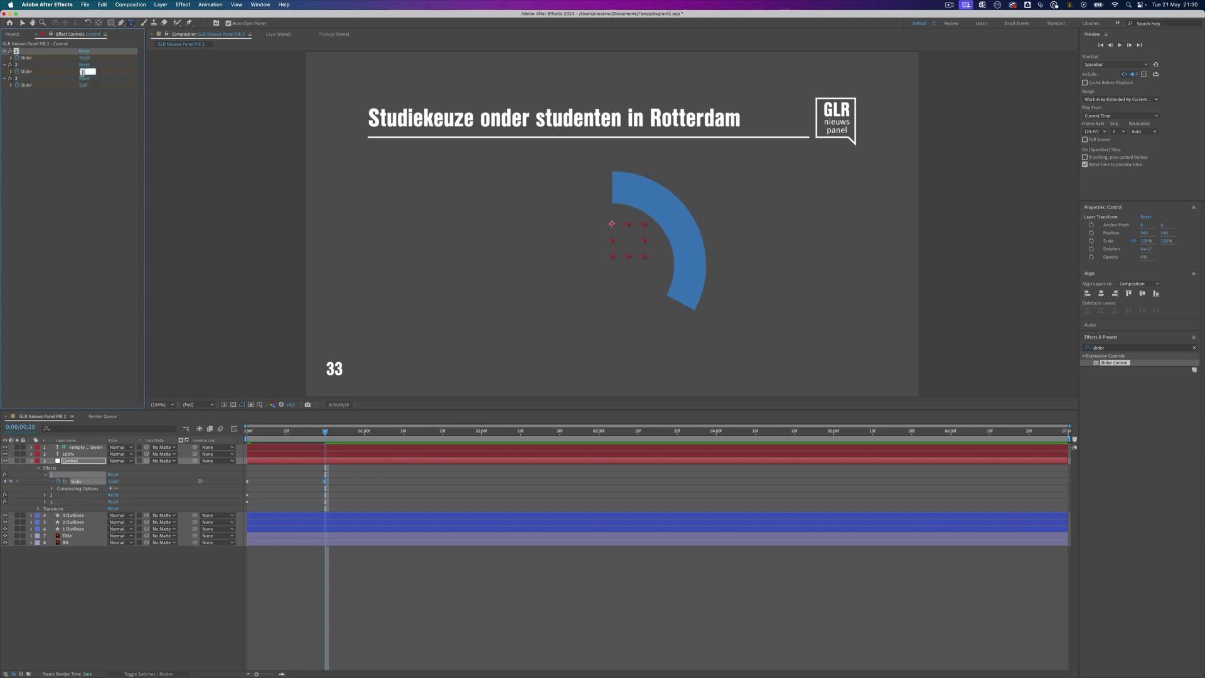
{"action": "type", "text": "22"}
{"action": "key", "text": "Return"}
{"action": "left_click", "coordinate": [84, 85]}
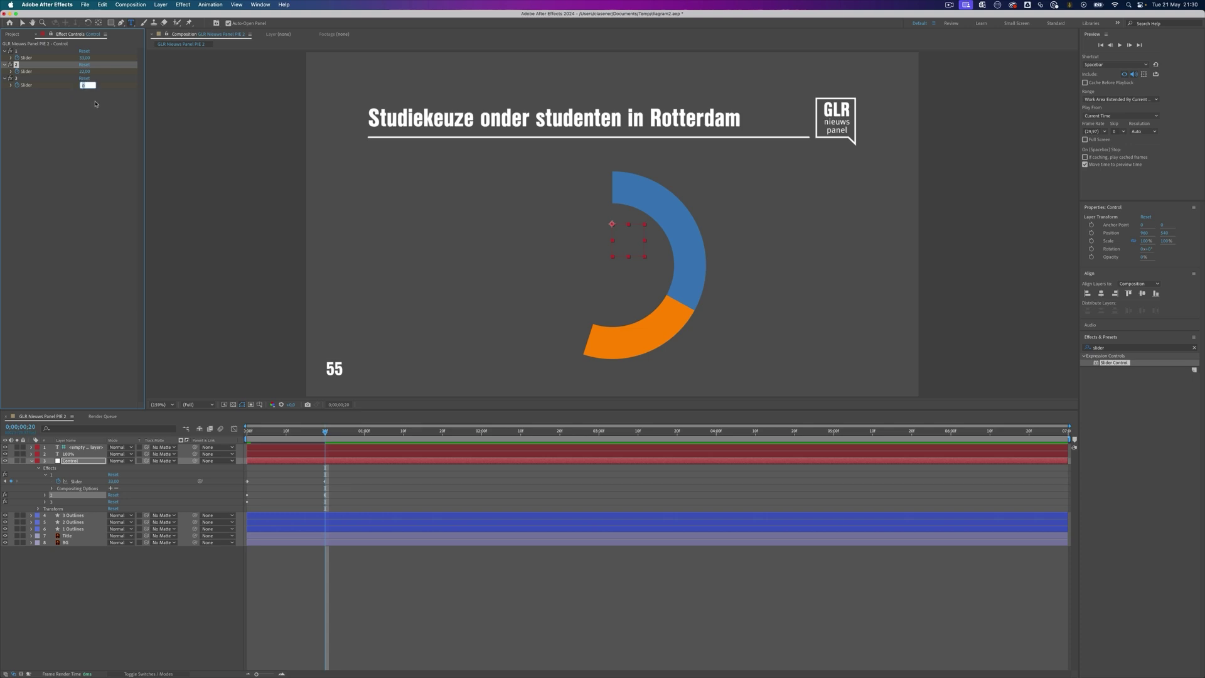
{"action": "type", "text": "5"}
{"action": "key", "text": "Return"}
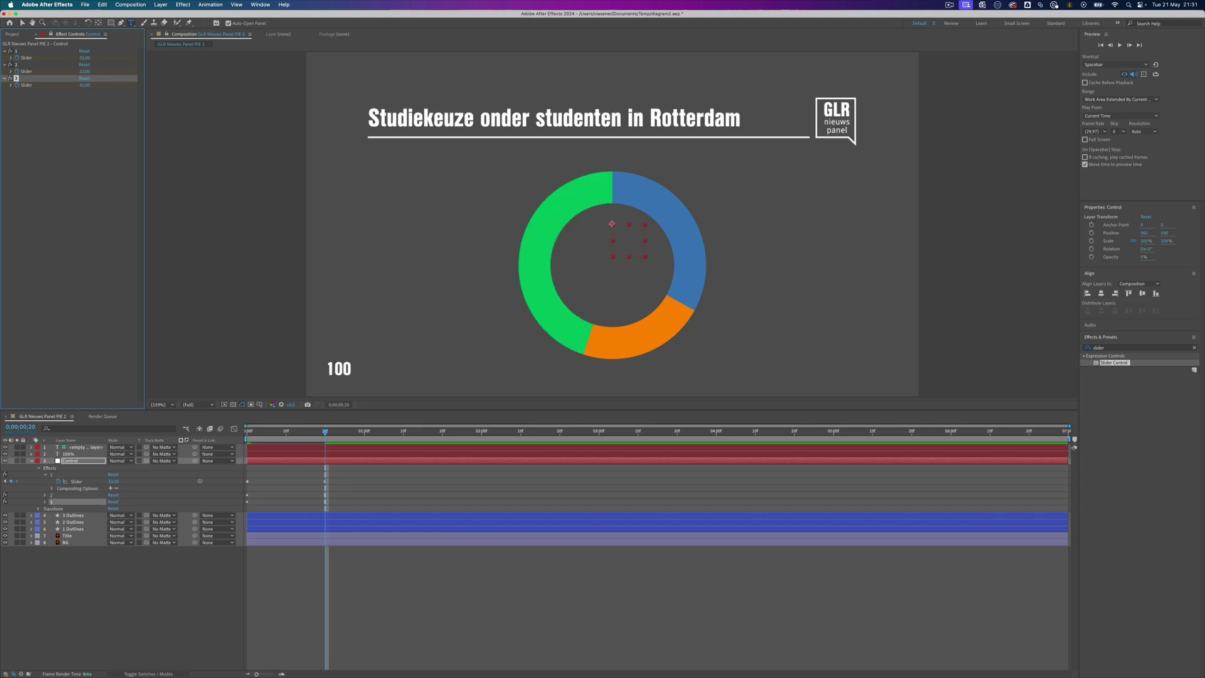
{"action": "key", "text": "Page_Up"}
{"action": "key", "text": "Page_Up"}
{"action": "key", "text": "Page_Up"}
Shift Slider 2 and 3 keyframes about 15 frames later, and Slider 3's keyframes later still.
{"action": "key", "text": "Page_Up"}
{"action": "key", "text": "Page_Up"}
{"action": "key", "text": "Page_Up"}
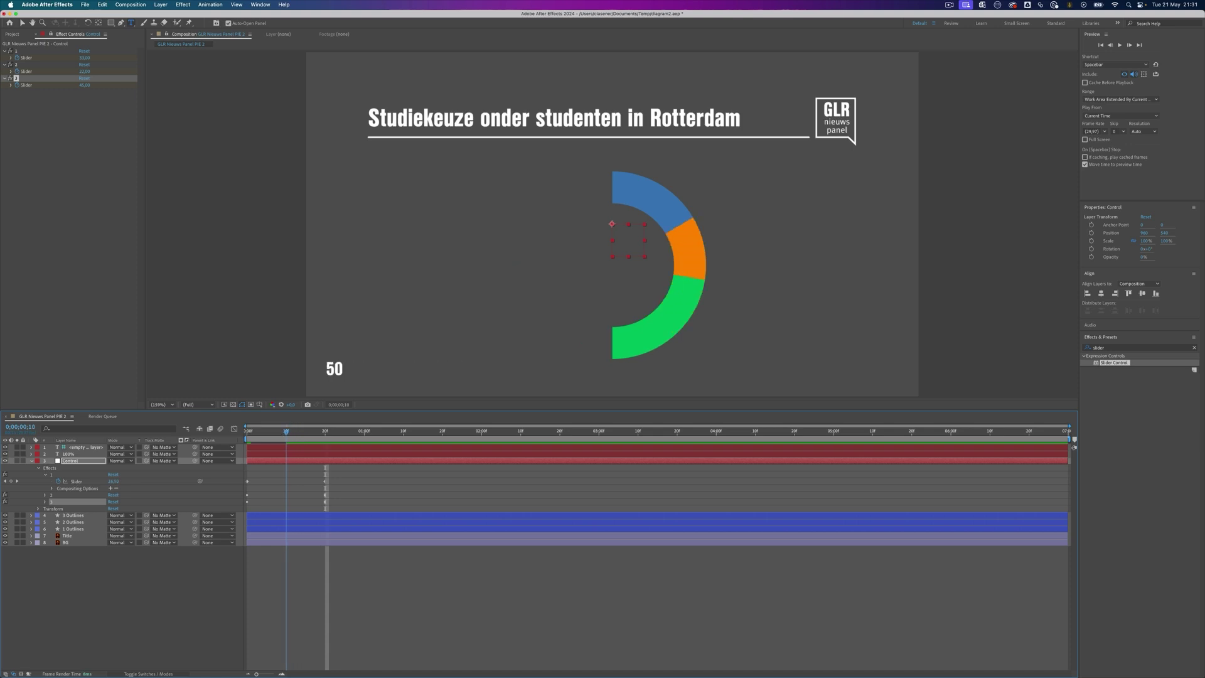
{"action": "key", "text": "Page_Up"}
{"action": "key", "text": "Page_Up"}
{"action": "key", "text": "Page_Up"}
{"action": "key", "text": "Page_Up"}
{"action": "key", "text": "Page_Up"}
{"action": "key", "text": "Page_Up"}
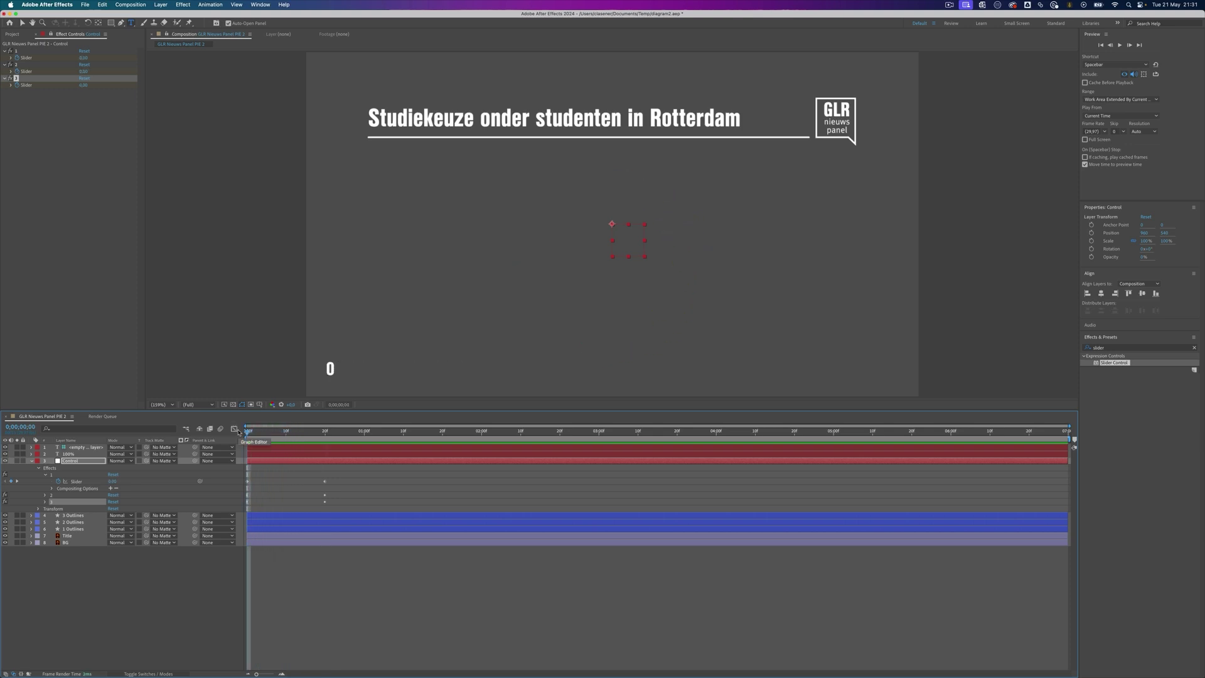
{"action": "key", "text": "u"}
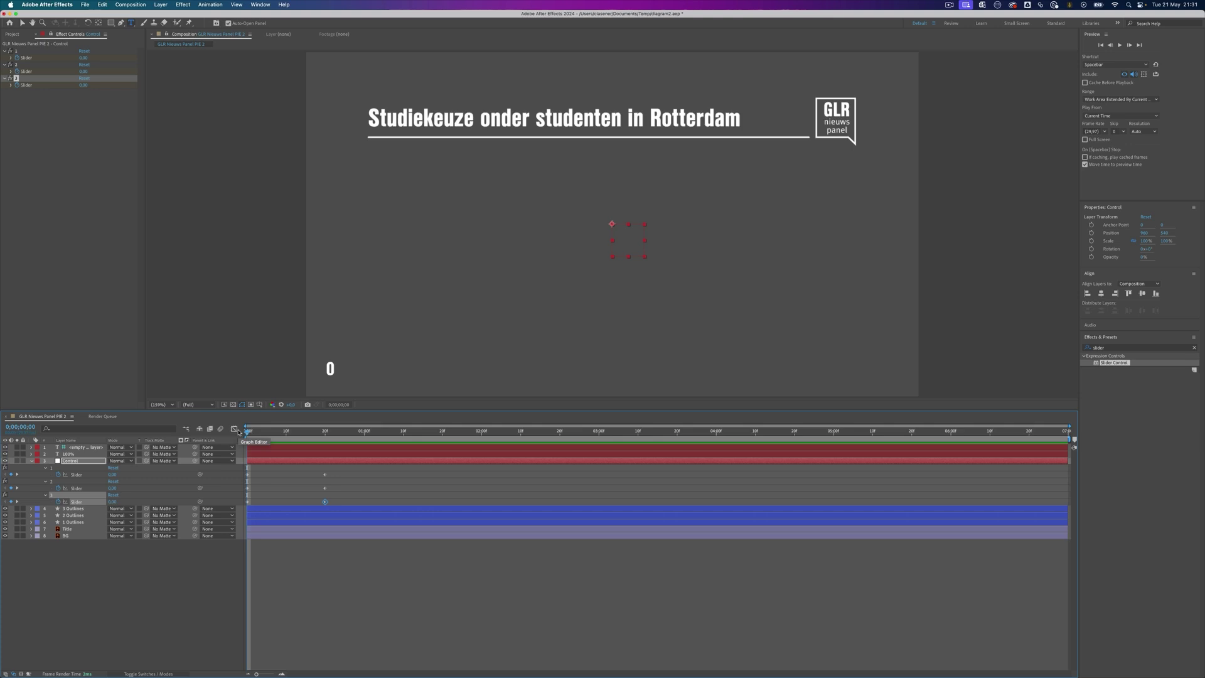
{"action": "left_click", "coordinate": [76, 488], "text": "shift"}
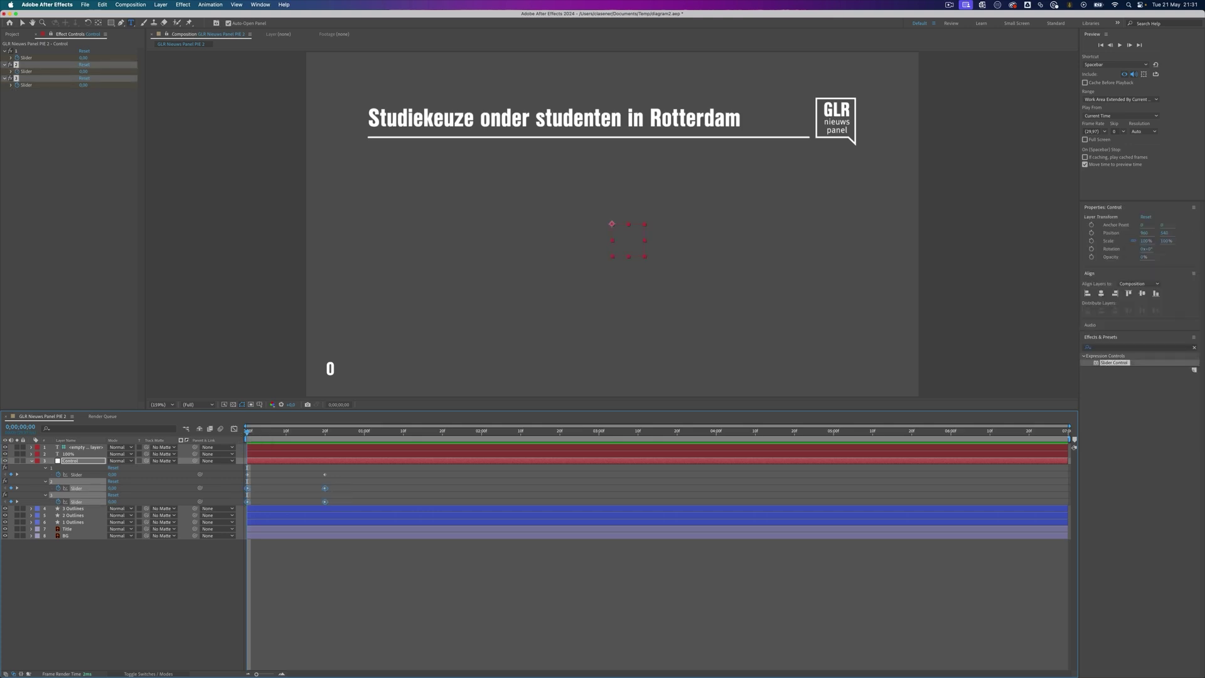
{"action": "left_click_drag", "start_coordinate": [325, 488], "coordinate": [385, 488]}
{"action": "left_click", "coordinate": [76, 502]}
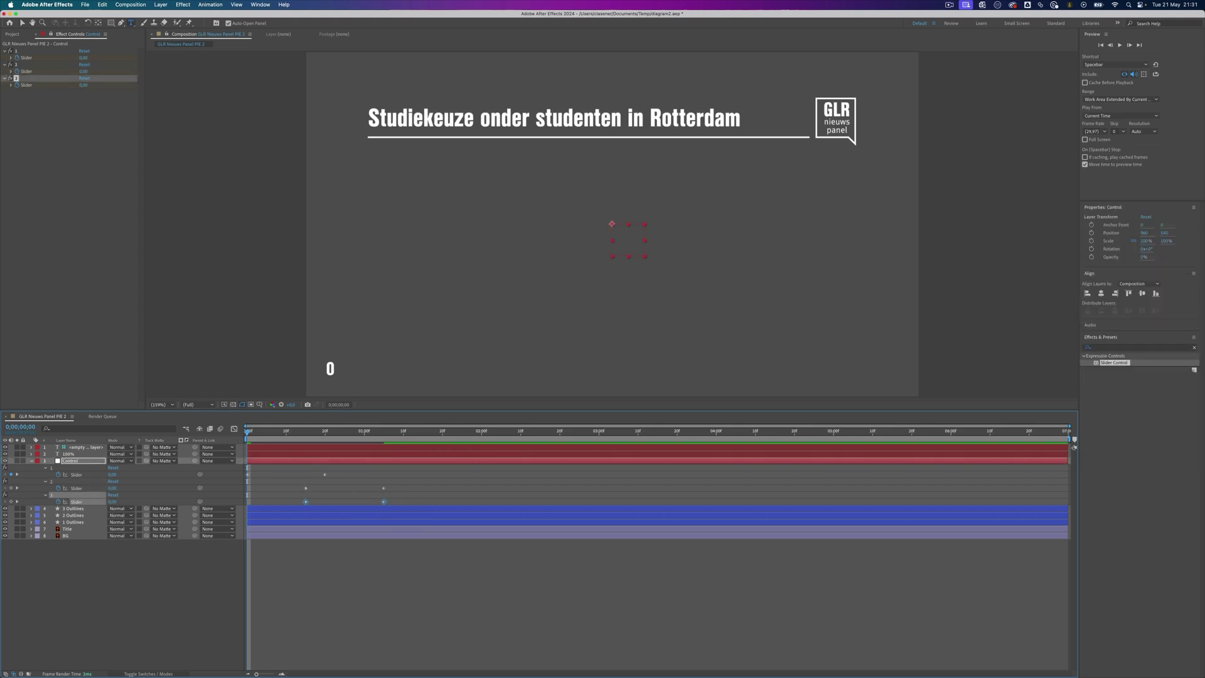
{"action": "mouse_move", "coordinate": [383, 502]}
{"action": "left_mouse_down"}
{"action": "mouse_move", "coordinate": [454, 502]}
{"action": "mouse_move", "coordinate": [237, 506]}
{"action": "left_mouse_up"}
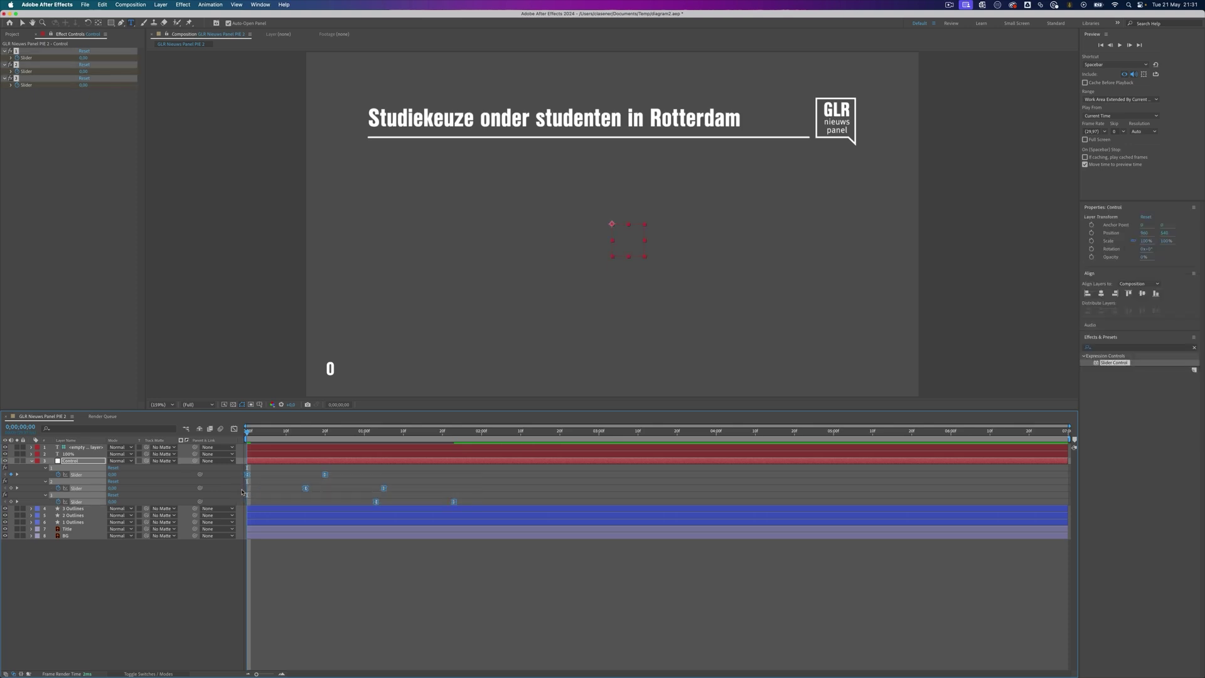
{"action": "key", "text": "space"}
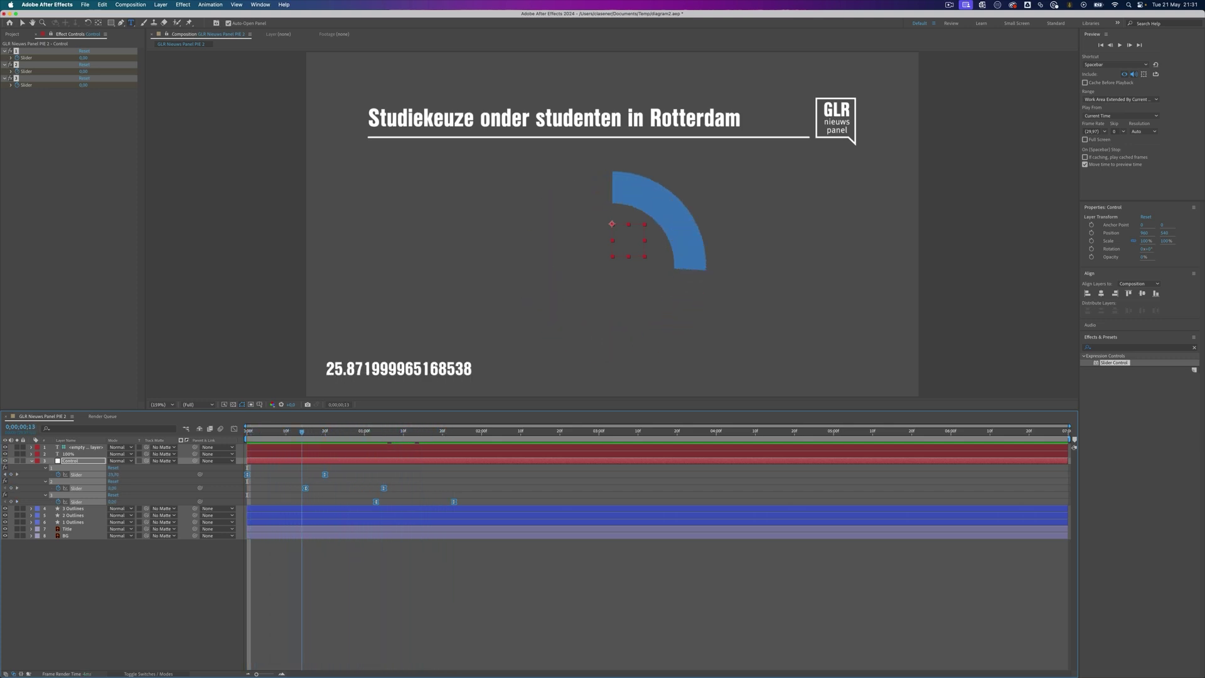
{"action": "key", "text": "space"}
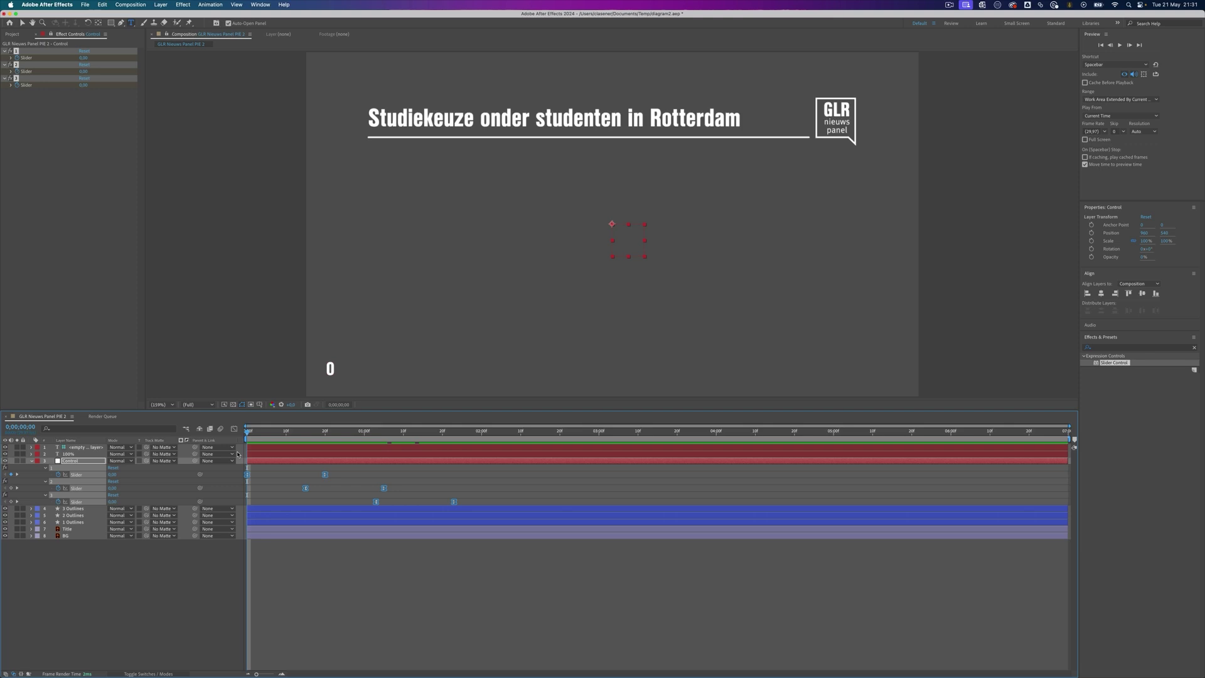
{"action": "key", "text": "space"}
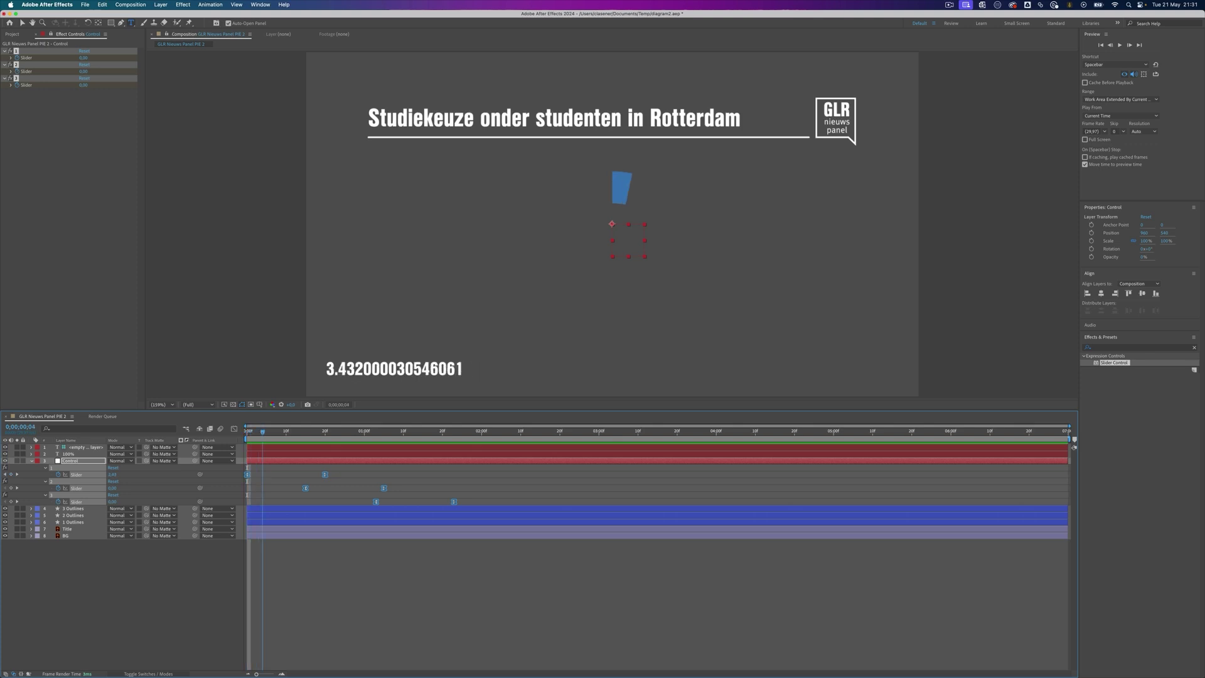